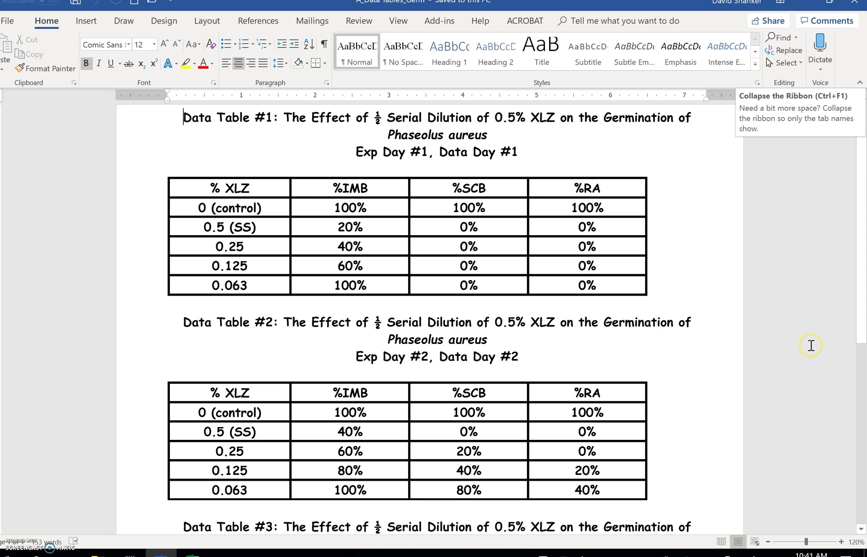
Step: Copy all of Data Table #1 from the Word document
scroll(810, 346, down, 5)
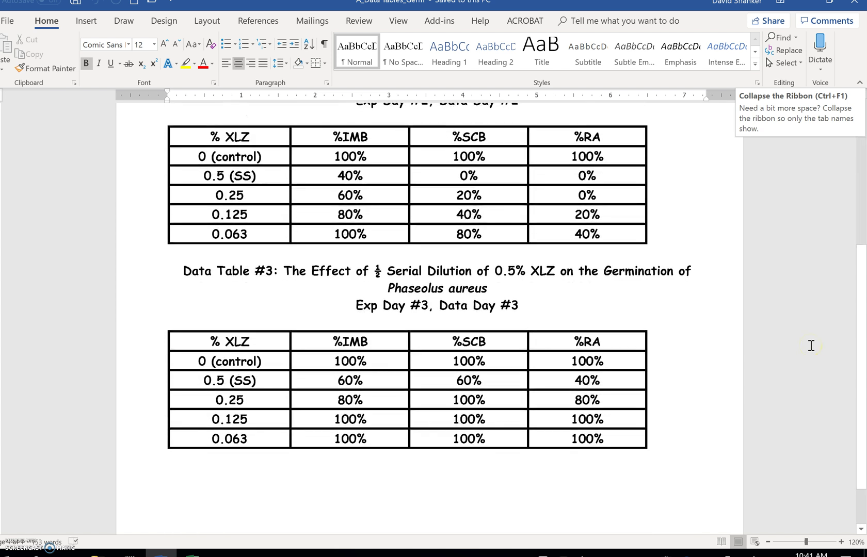
scroll(811, 345, up, 5)
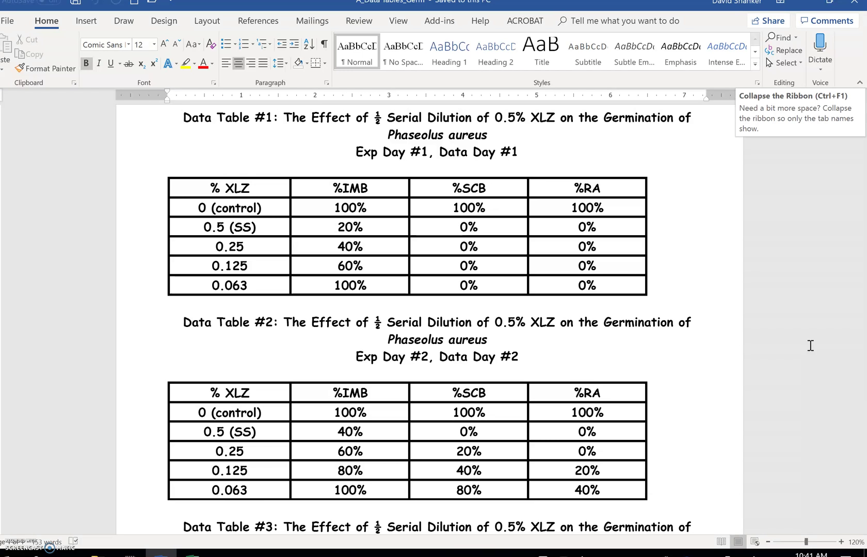
scroll(810, 346, down, 7)
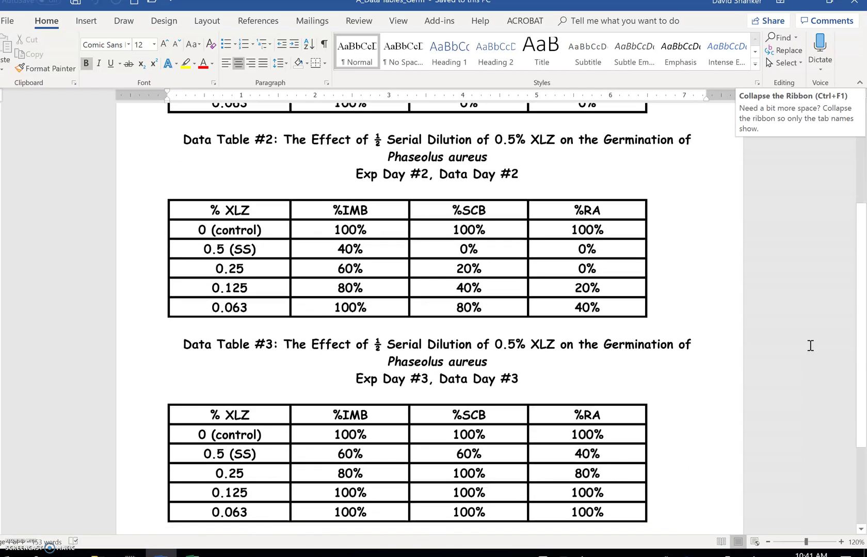
scroll(810, 345, up, 6)
scroll(834, 289, up, 1)
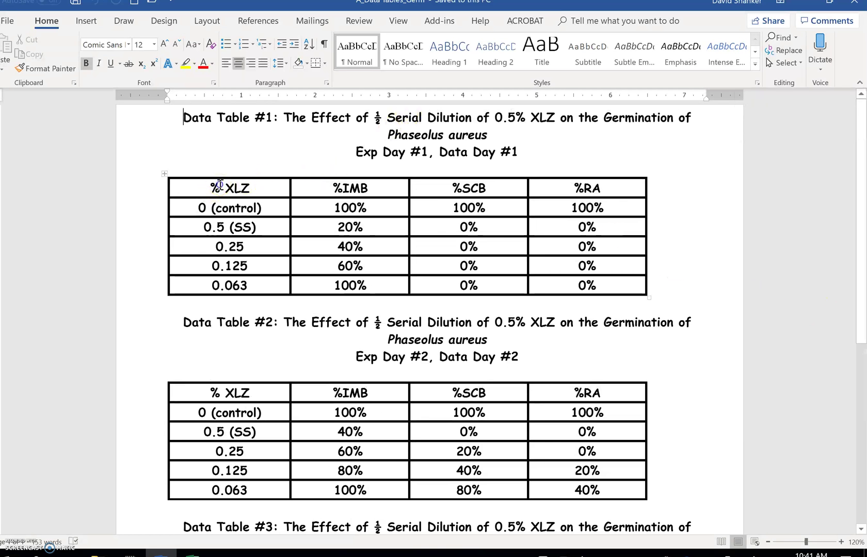
drag(220, 185, 563, 282)
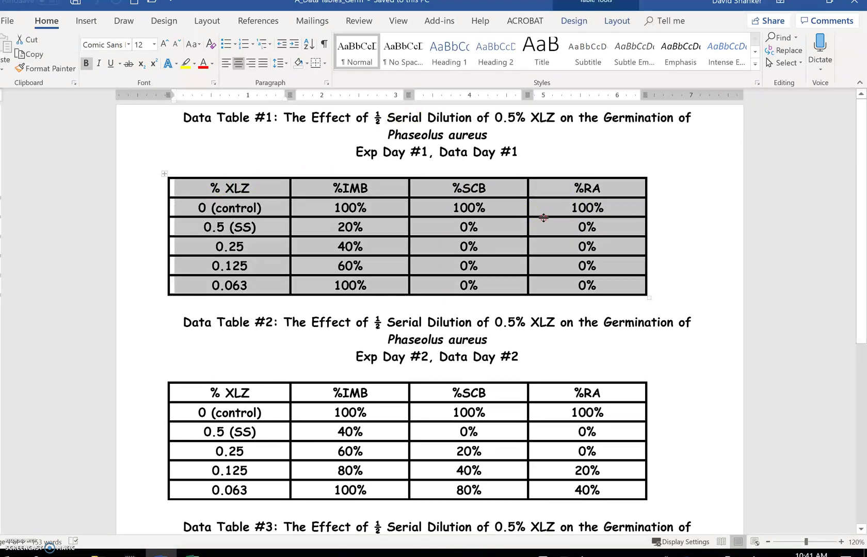
right_click(544, 218)
click(562, 242)
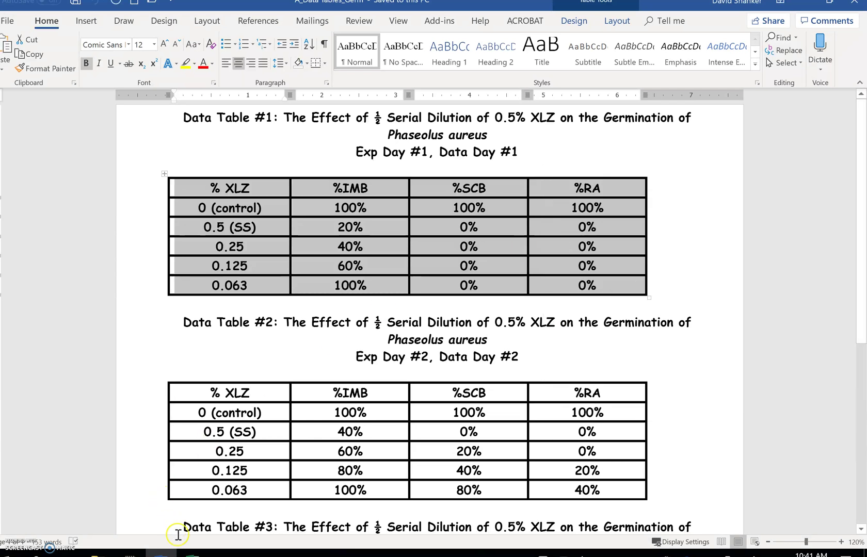
click(192, 553)
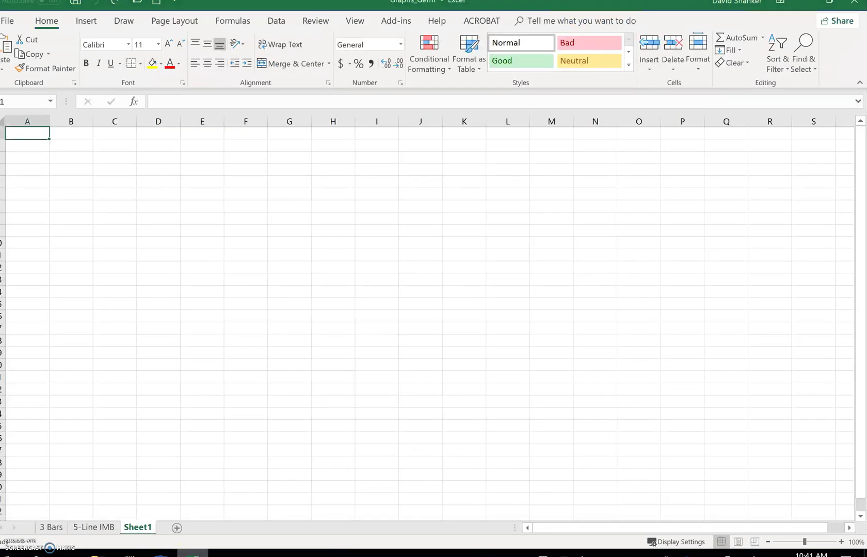
Step: Paste Table #1 at A1 with destination formatting, replacing the source-formatted paste, then select A8
right_click(38, 132)
click(64, 184)
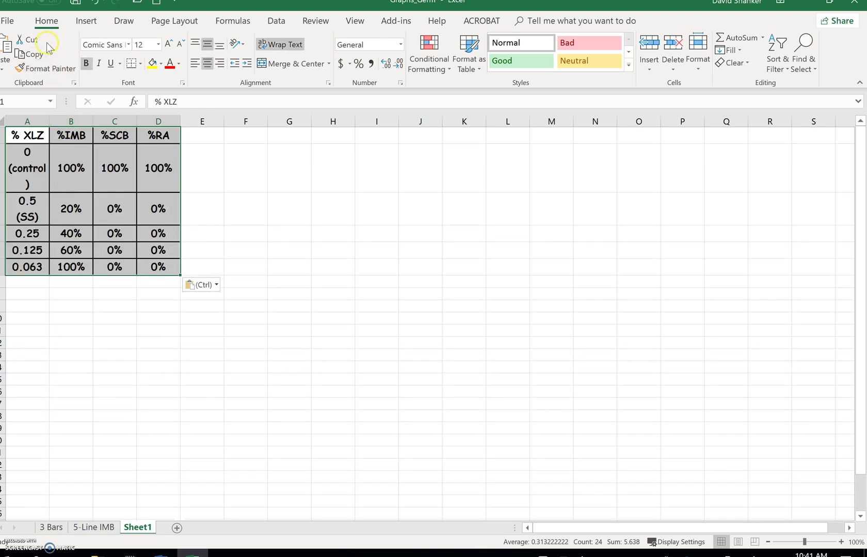
click(94, 4)
right_click(39, 139)
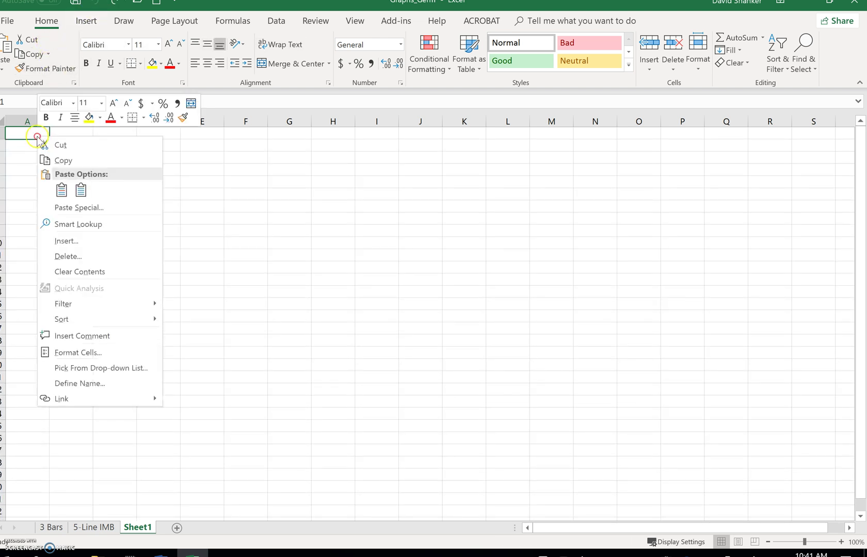
click(80, 191)
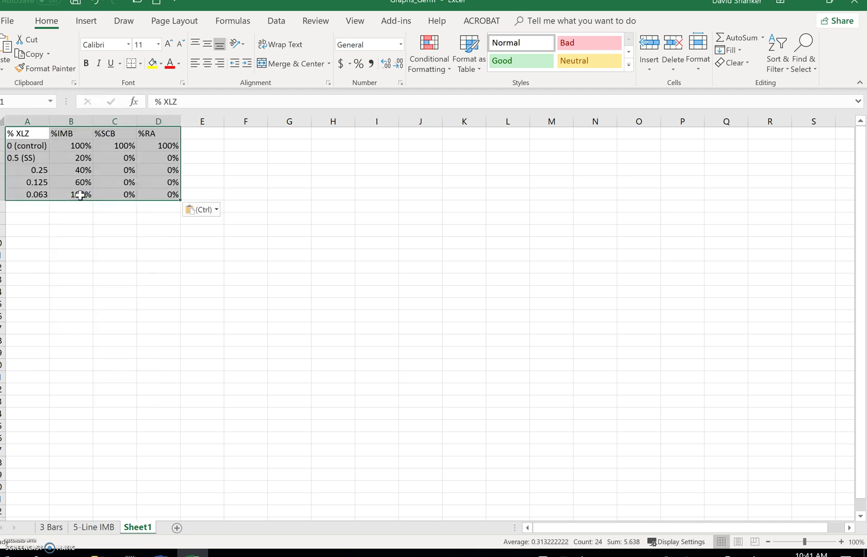
click(17, 218)
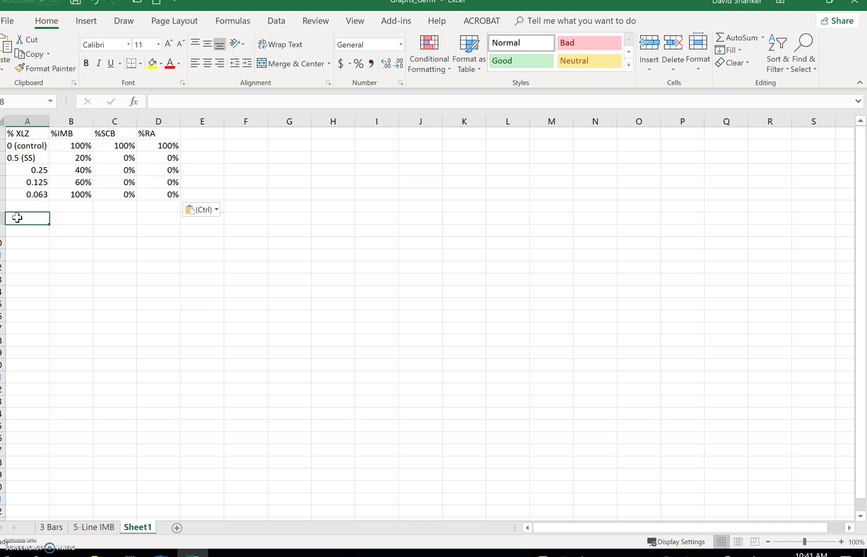
Step: Copy Data Table #2 from Word and paste it into A8:D13 with destination formatting
click(164, 552)
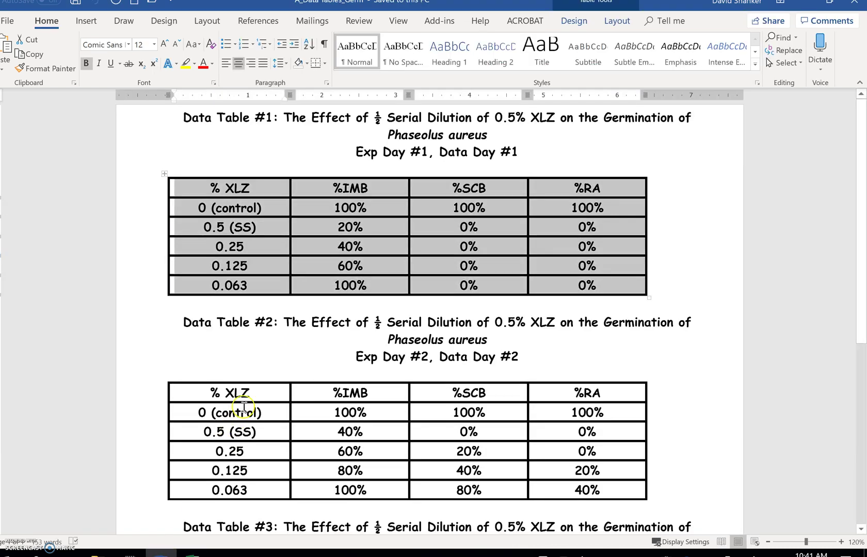
drag(248, 393, 545, 493)
right_click(485, 417)
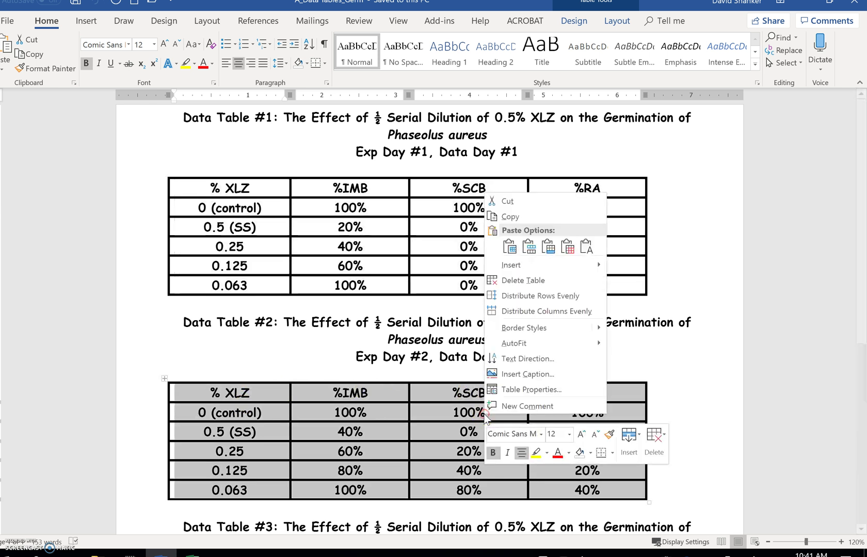
click(508, 217)
click(192, 552)
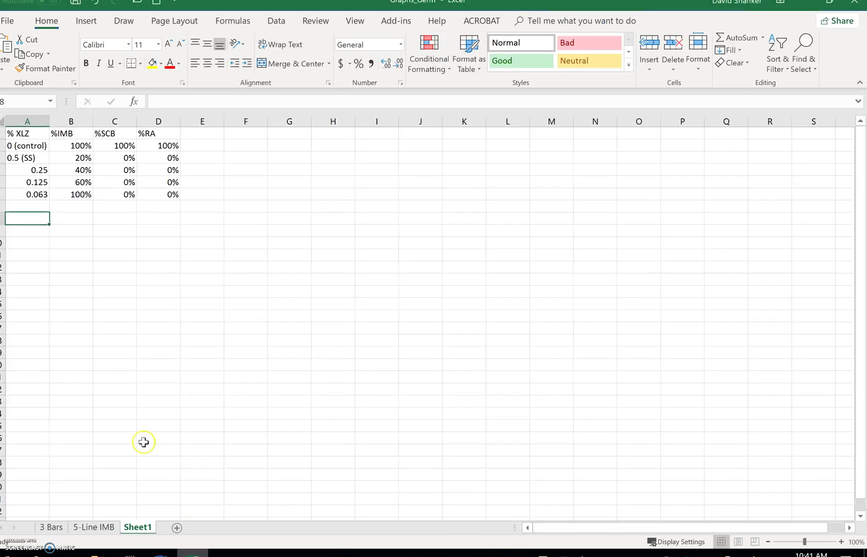
right_click(29, 217)
click(75, 270)
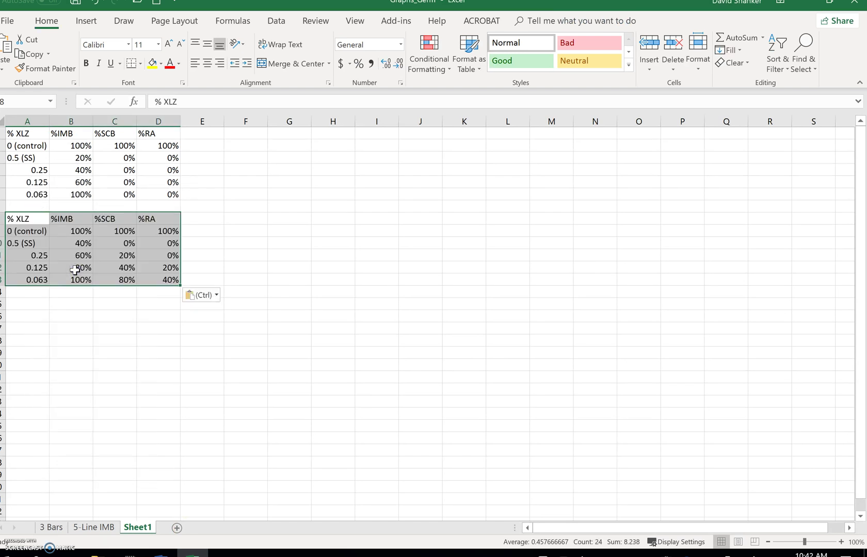
Step: Copy Data Table #3 from Word and paste it into A15:D20 with destination formatting
click(32, 305)
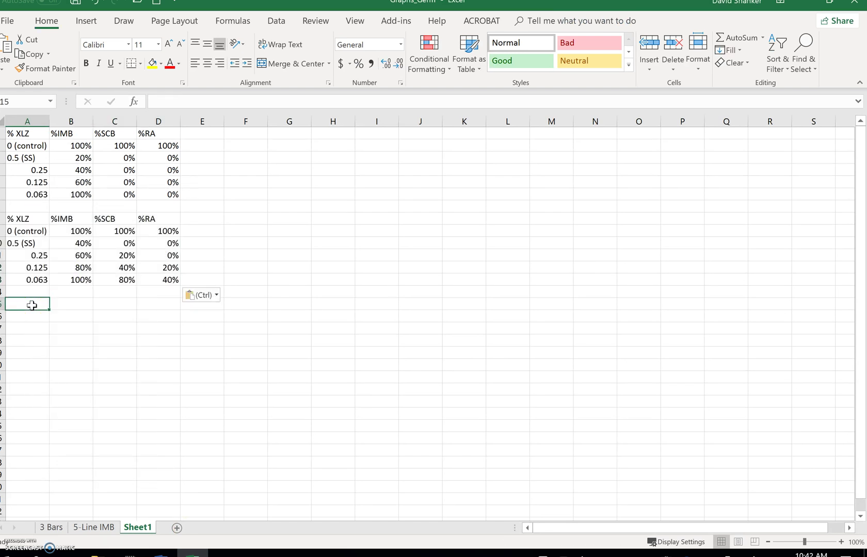
click(160, 553)
scroll(271, 443, down, 6)
drag(278, 277, 558, 376)
right_click(427, 298)
click(454, 319)
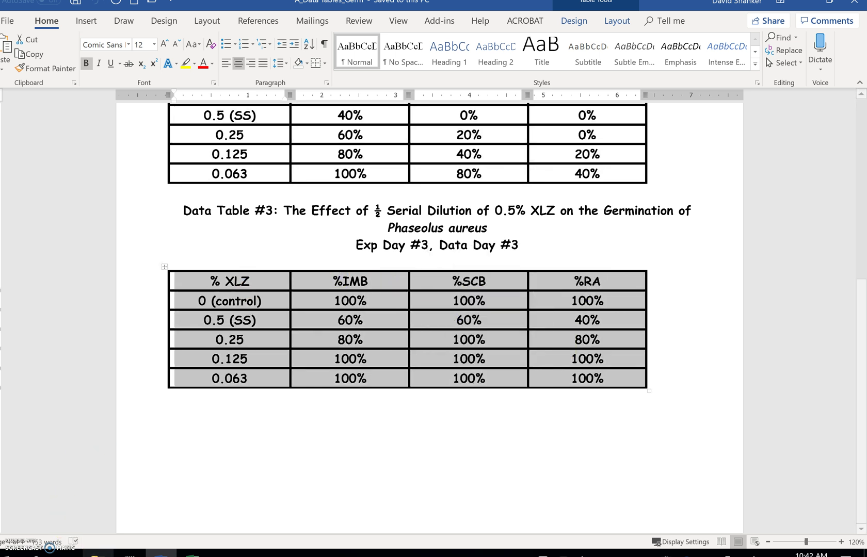
key(alt+Tab)
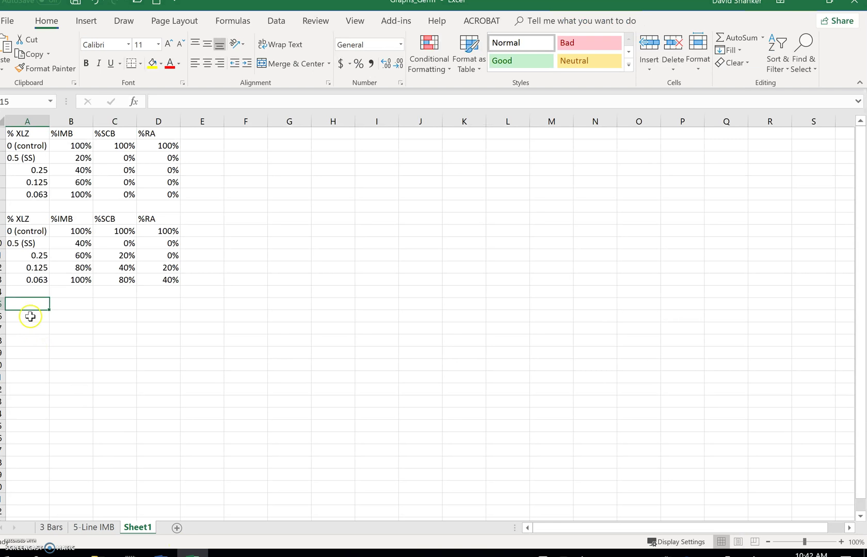
right_click(32, 306)
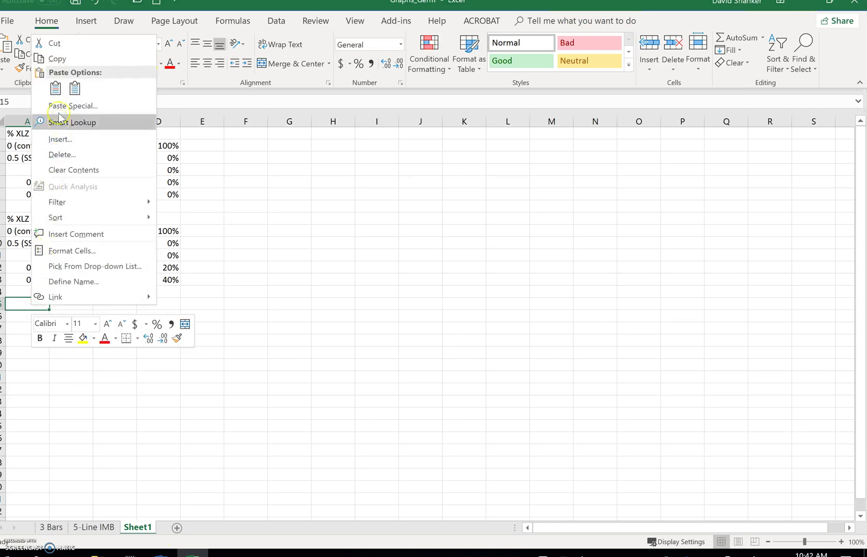
click(75, 88)
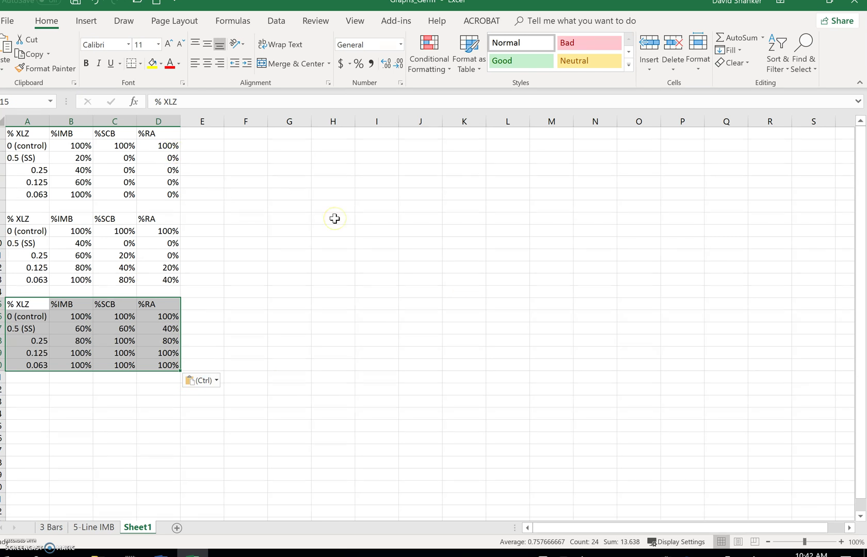
Step: Insert a clustered column chart of the first table's %IMB, %SCB, %RA values beside the tables
drag(81, 146, 149, 196)
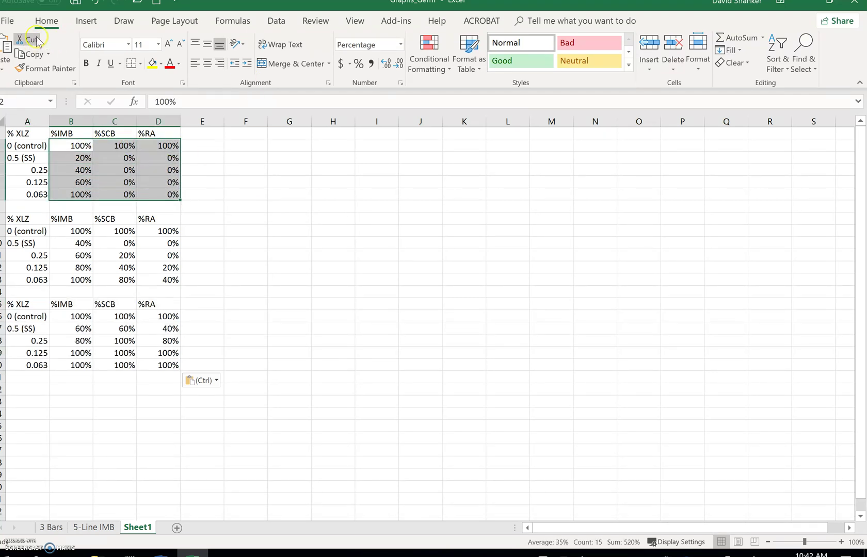
click(92, 23)
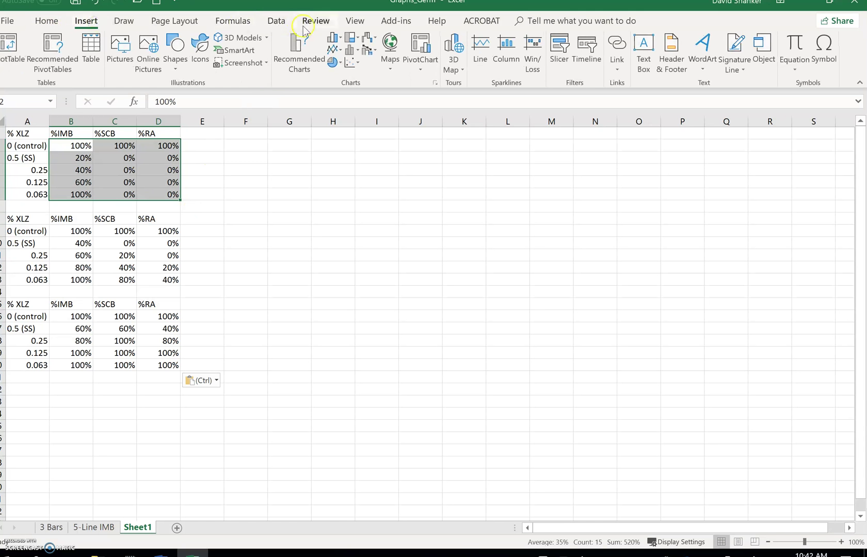
click(351, 37)
click(332, 37)
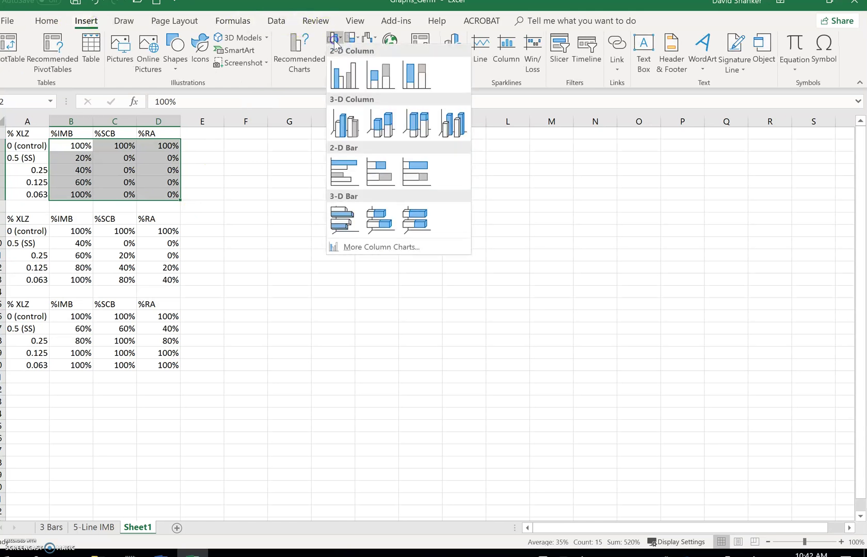
click(339, 77)
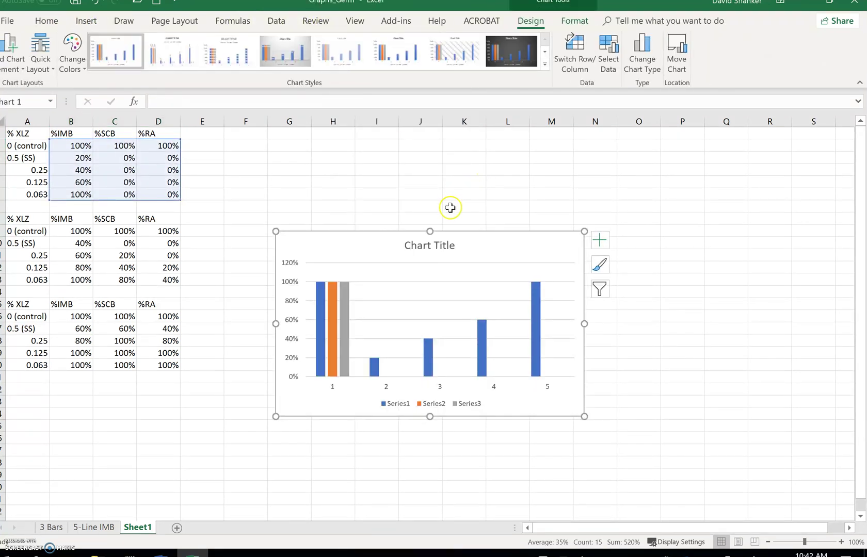
drag(459, 236, 445, 142)
click(289, 352)
Step: Insert a clustered column chart of B9:D13 and place it below the first chart
click(86, 230)
drag(87, 231, 145, 279)
click(87, 22)
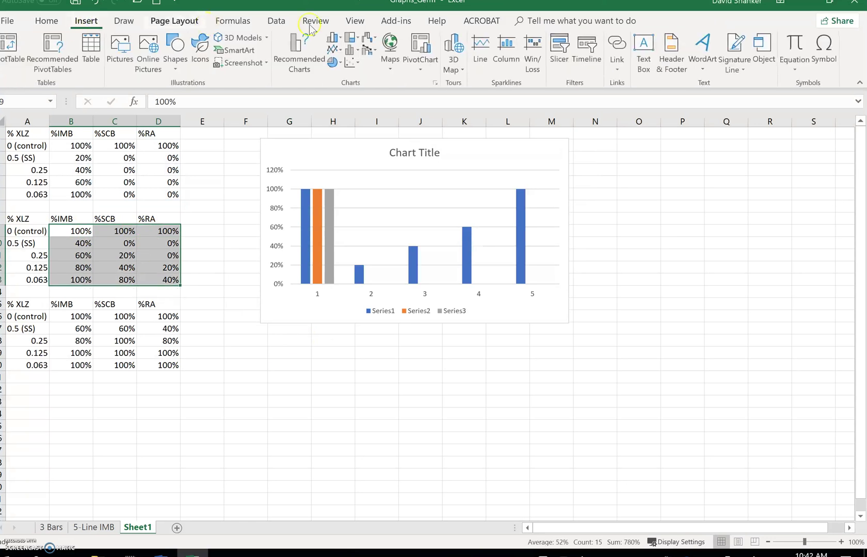
click(334, 37)
click(341, 72)
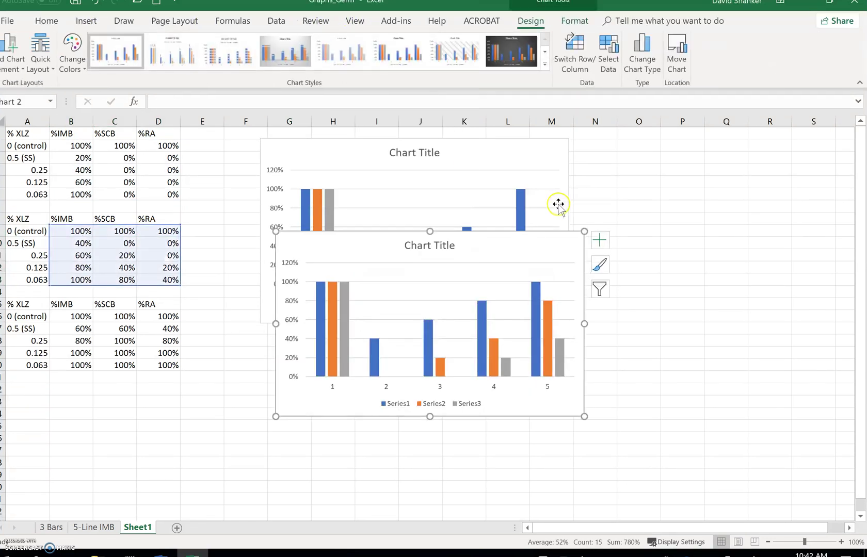
drag(538, 235, 522, 326)
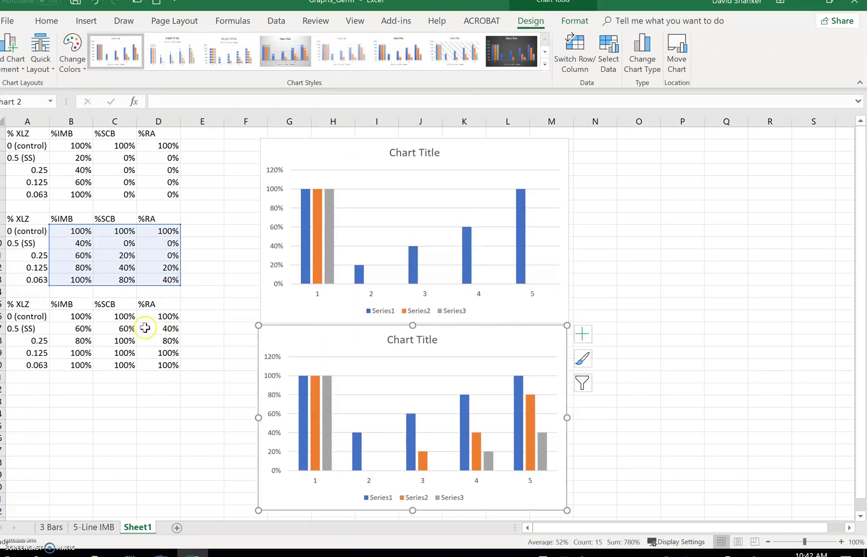
click(633, 160)
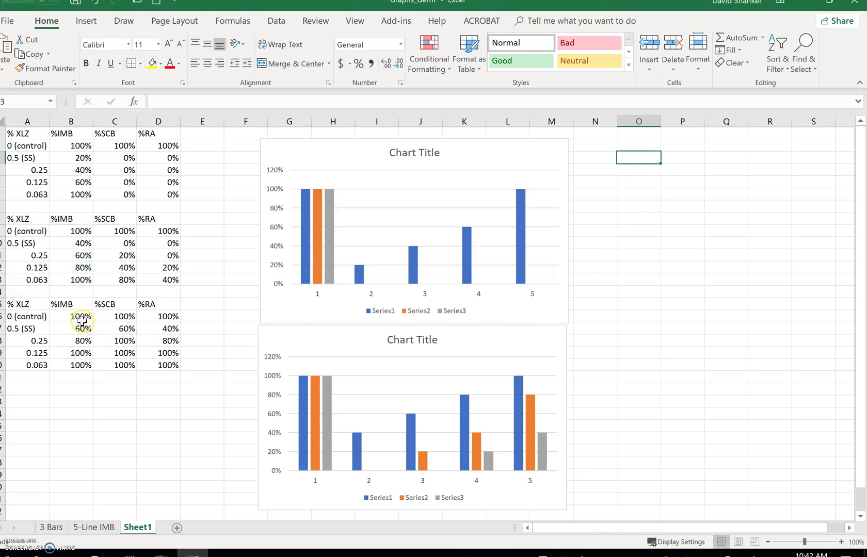
Step: Chart the third table's values as a 2-D clustered column to the right, dismissing the Java notification
drag(75, 317, 156, 366)
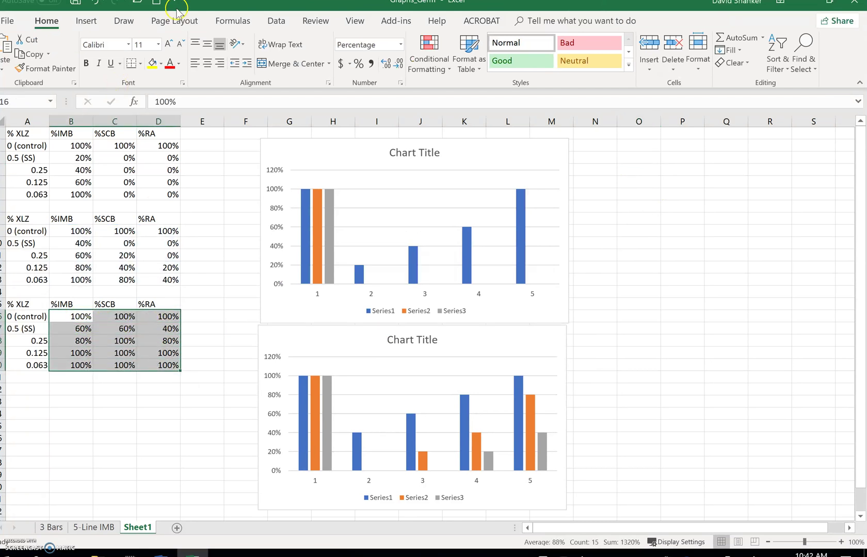
click(87, 22)
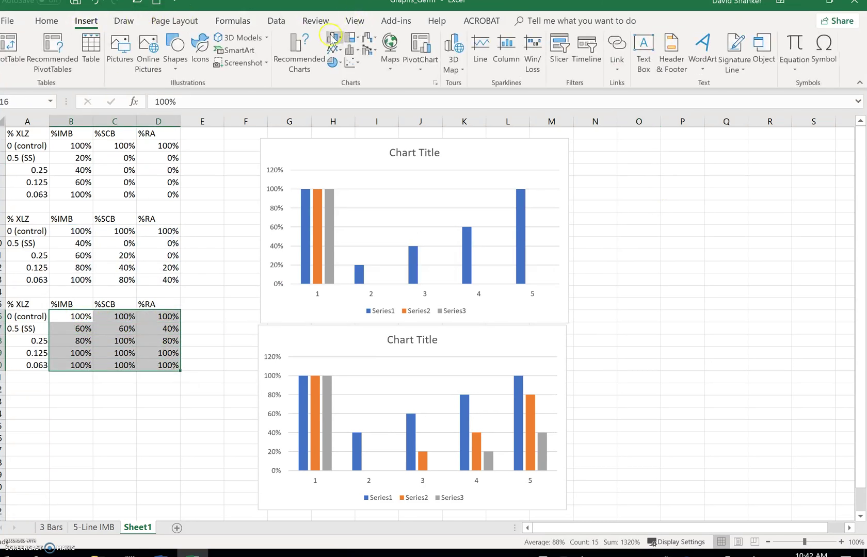
click(333, 37)
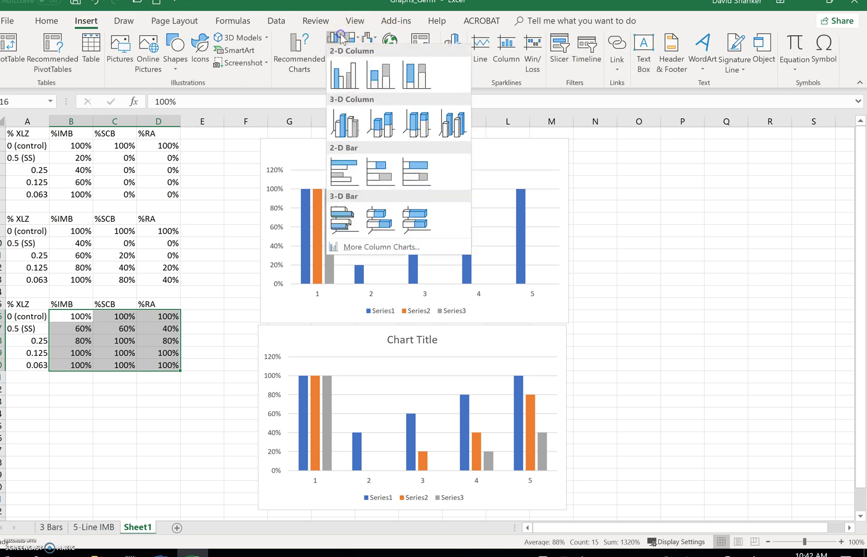
click(340, 75)
drag(472, 236, 767, 259)
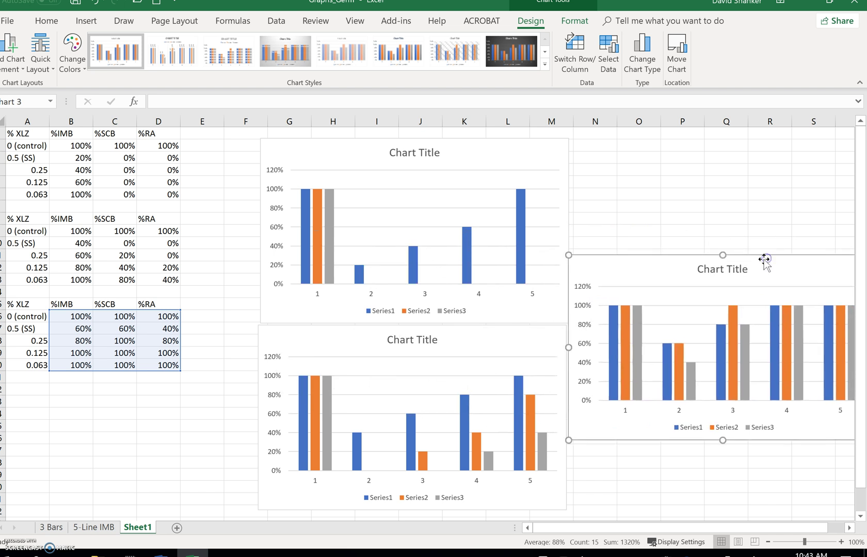
click(524, 150)
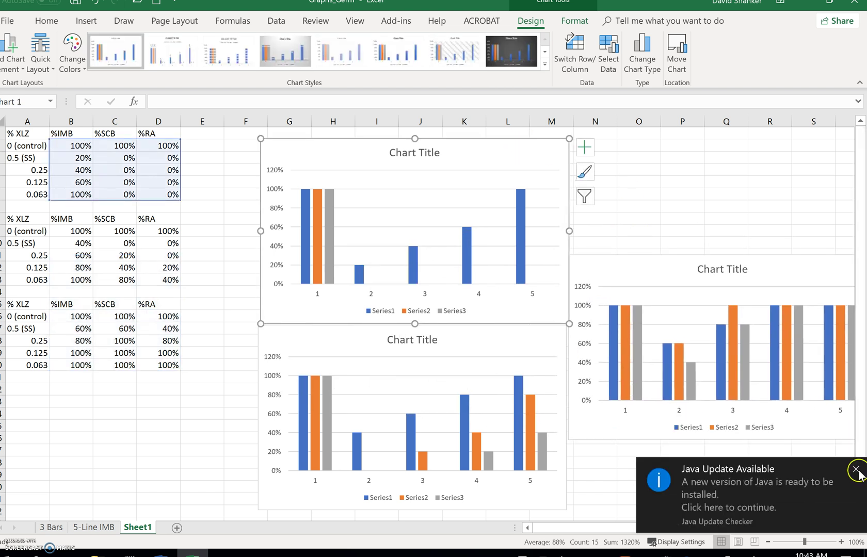
click(855, 470)
scroll(764, 475, down, 4)
Step: In Select Data, name the top chart's Series1 '%IMB' from cell B1
scroll(761, 480, up, 4)
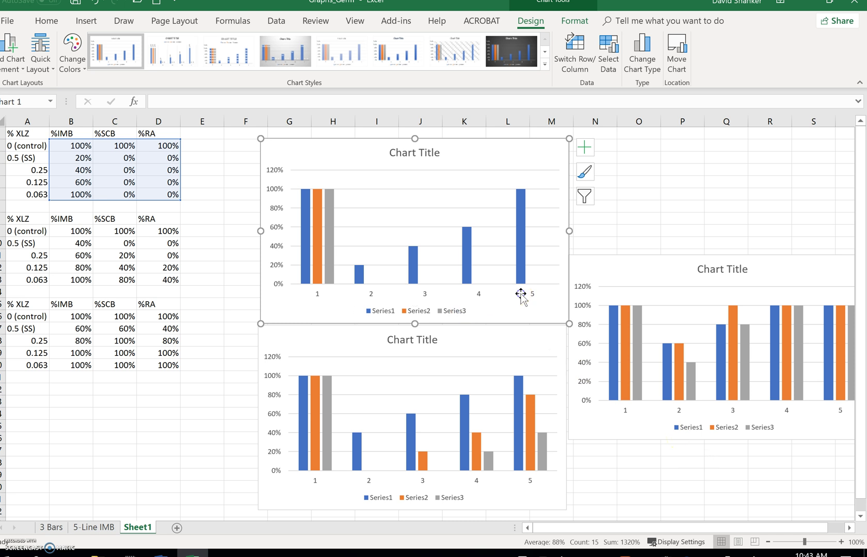
click(532, 22)
click(609, 47)
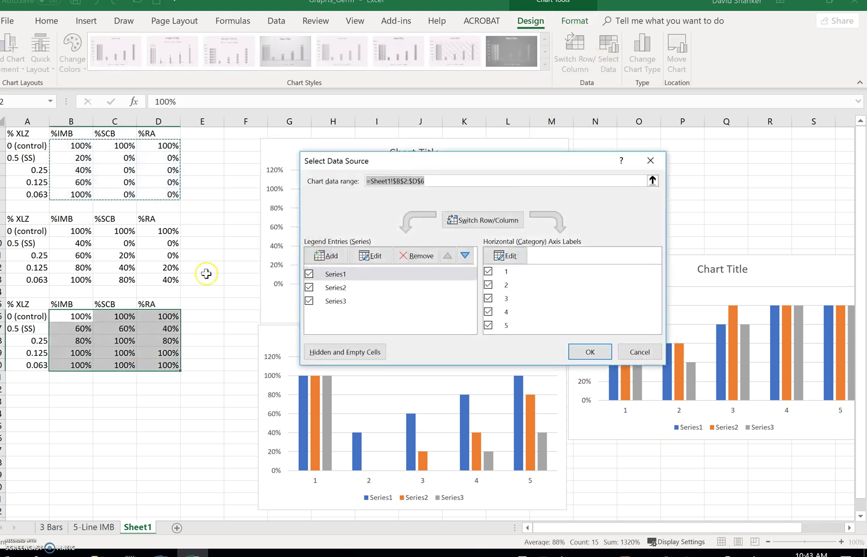
click(330, 274)
click(369, 255)
click(66, 256)
click(67, 134)
click(514, 306)
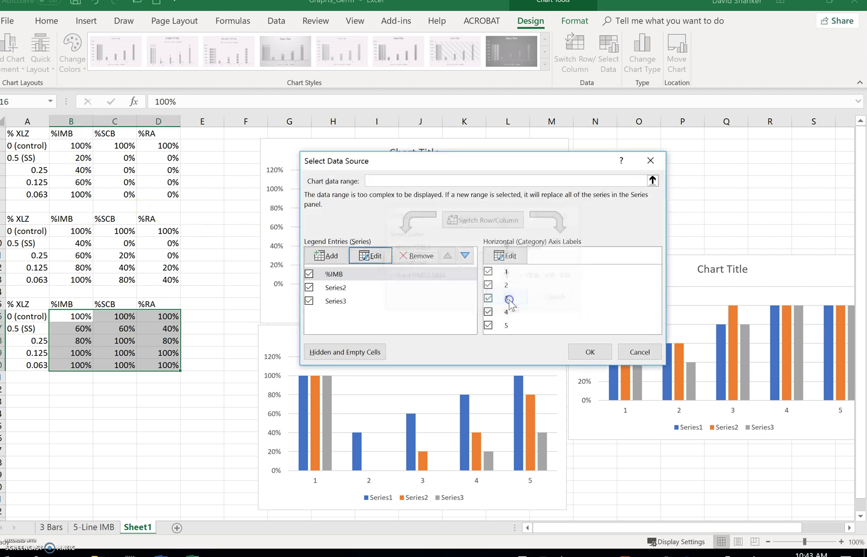
Step: Name Series2 '%SCB 100%' from C1:C2 and Series3 '%RA' from D1, then apply
click(337, 288)
click(370, 255)
drag(114, 139, 119, 146)
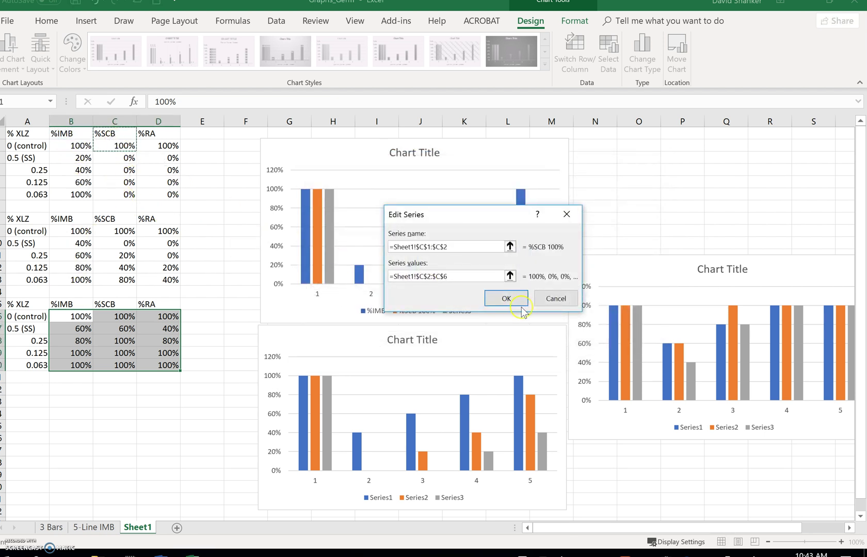
click(506, 298)
click(334, 301)
click(370, 255)
click(159, 135)
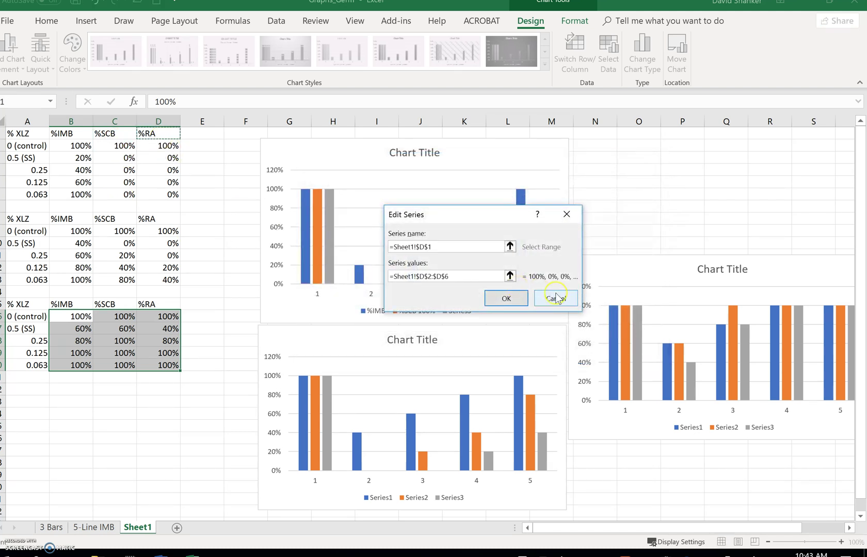
click(506, 300)
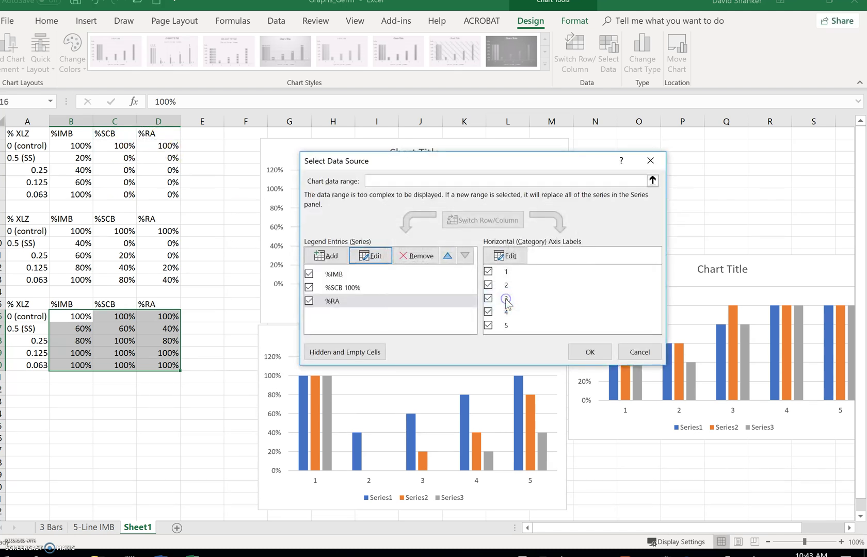
click(590, 352)
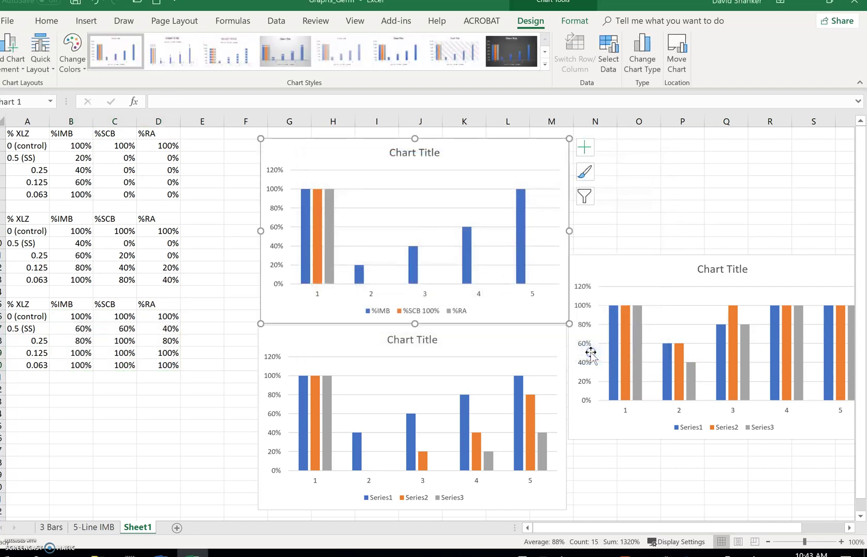
Step: Open the top chart's legend placement options under Chart Elements
click(585, 149)
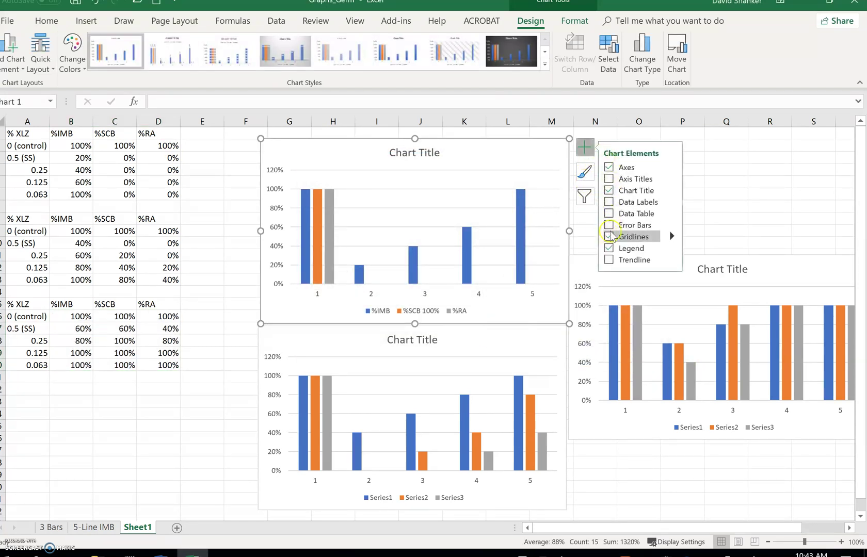
click(608, 248)
click(671, 248)
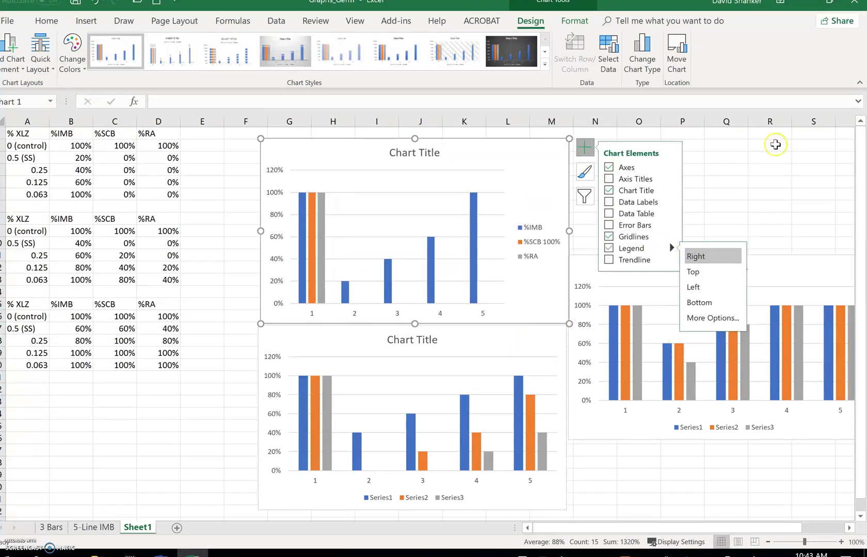
Step: Move the middle and right charts further down and enlarge the top chart
click(758, 158)
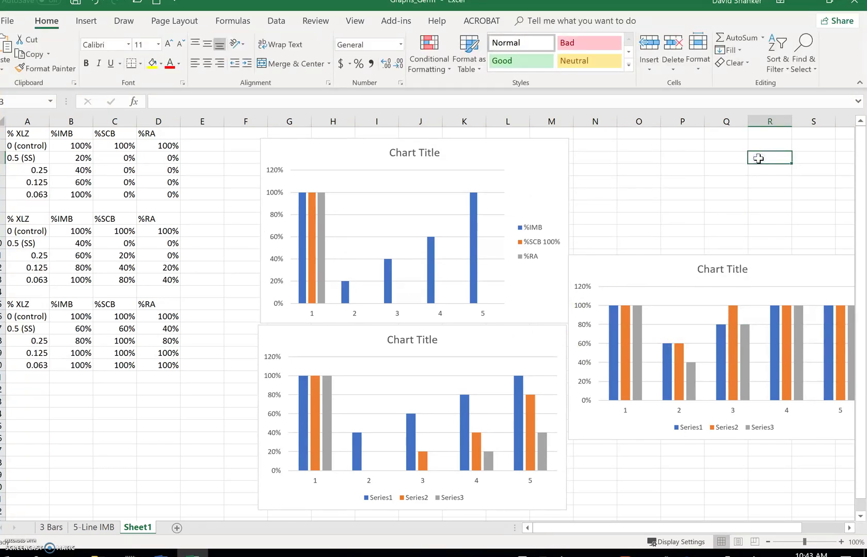
drag(491, 354, 462, 446)
drag(679, 281, 712, 429)
click(565, 314)
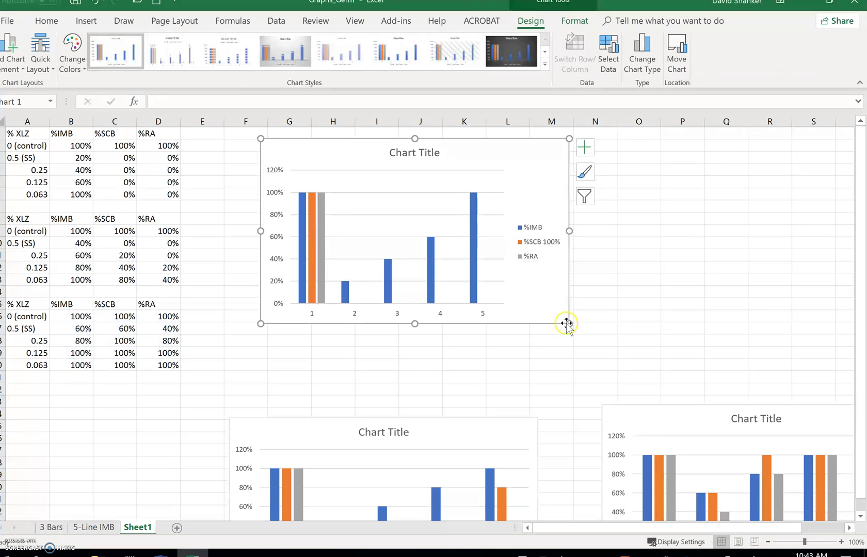
drag(568, 324, 644, 376)
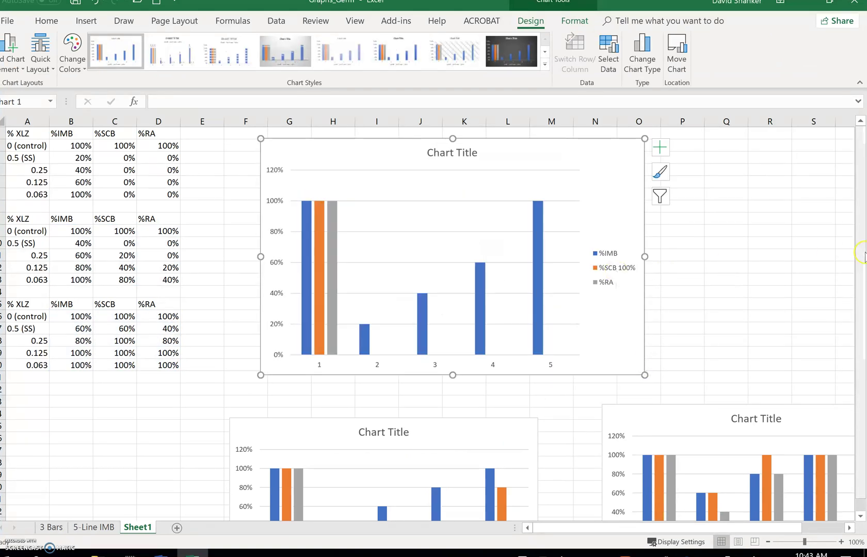
Step: Add both axis titles to the top chart and set the horizontal one to 'XLZ (%)'
click(661, 149)
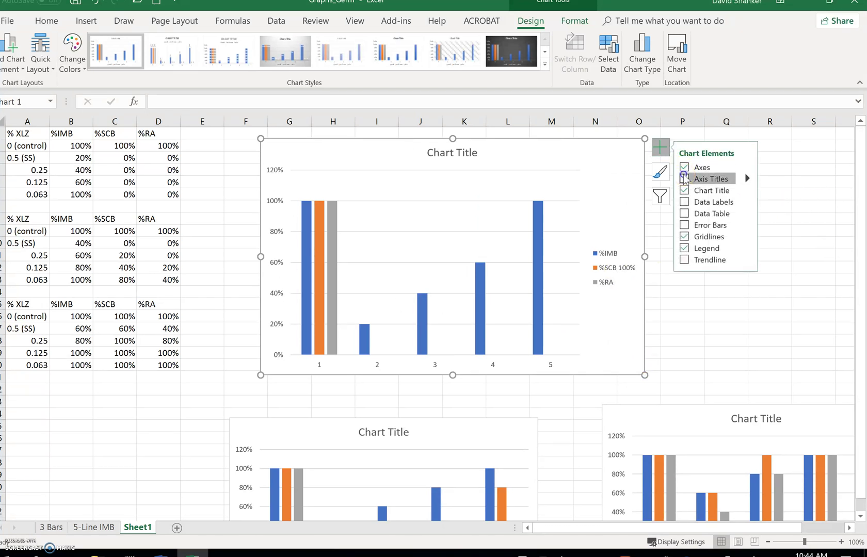
click(741, 177)
click(746, 177)
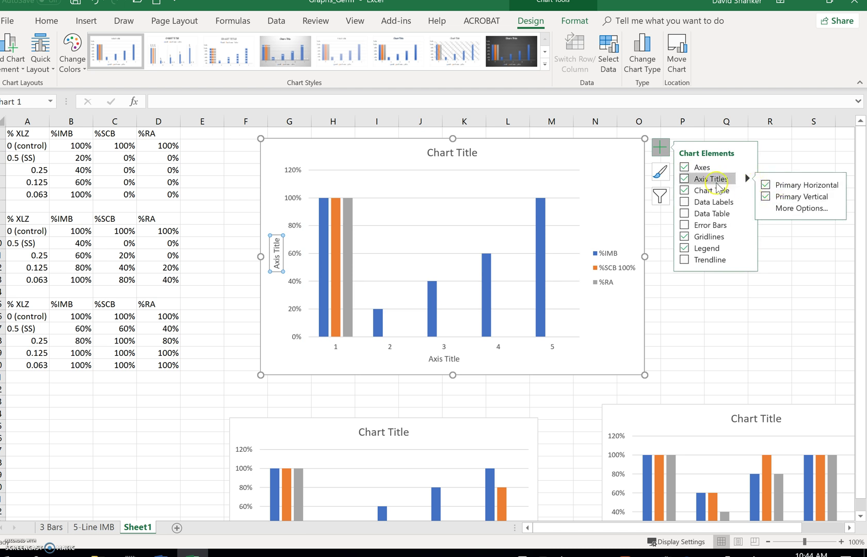
click(721, 180)
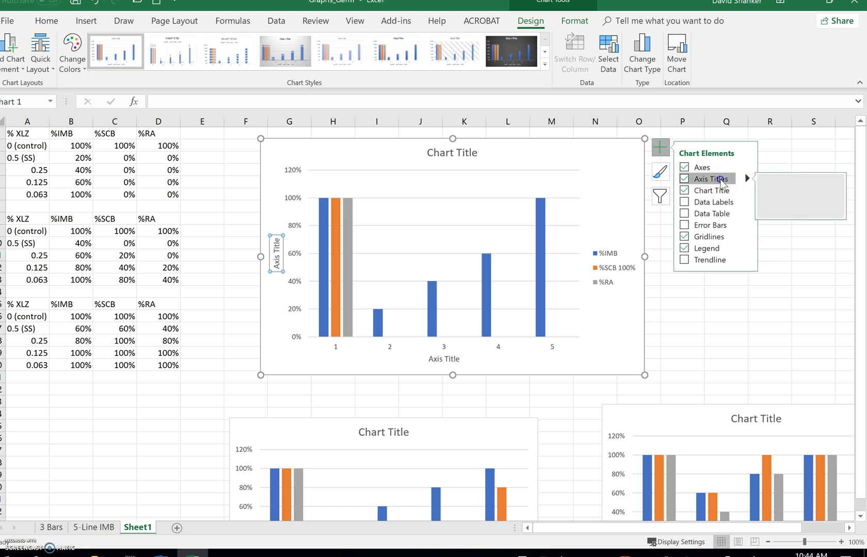
click(684, 179)
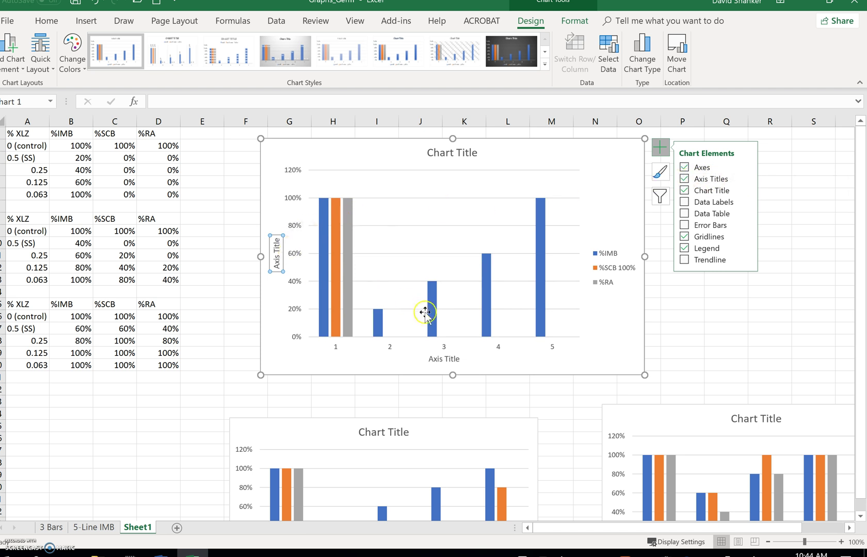
click(443, 359)
double_click(444, 359)
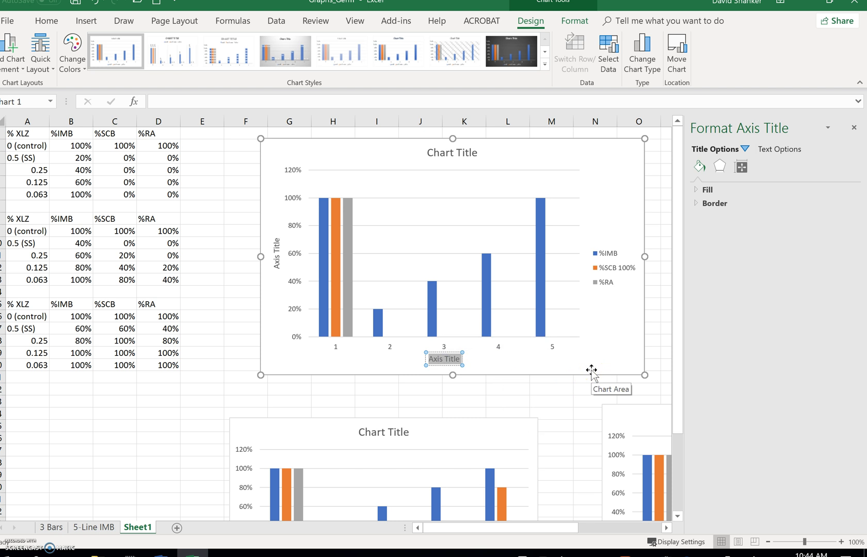
text(XLZ)
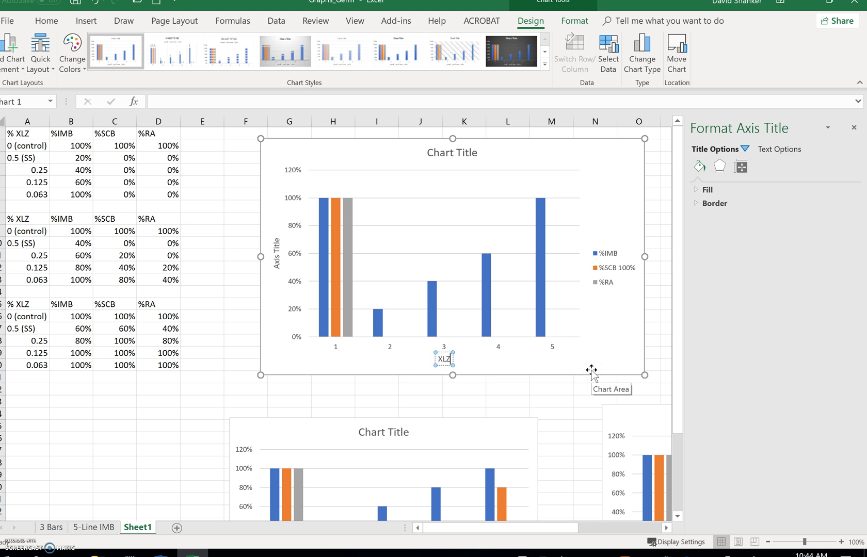
text( (%))
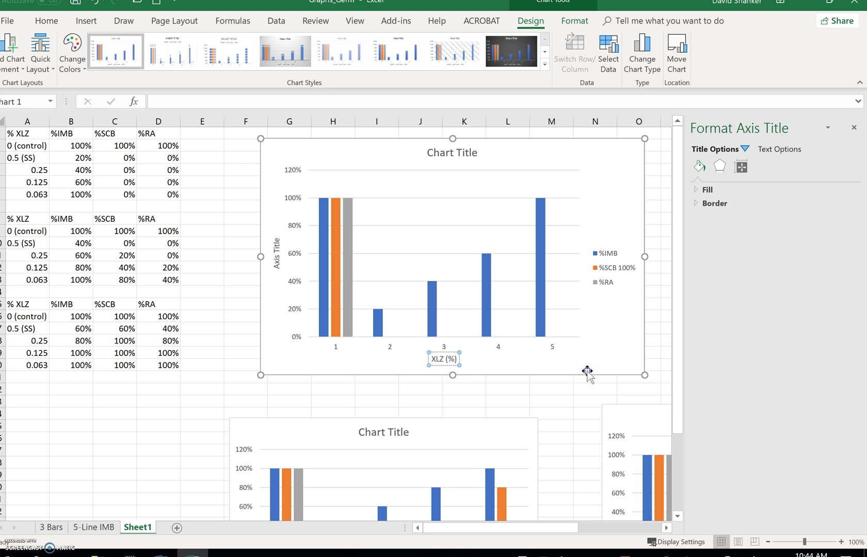
click(587, 371)
Step: Use A2:A6 as the top chart's category labels: 0 (control), 0.5 (SS), 0.25, 0.125, 0.063
click(551, 348)
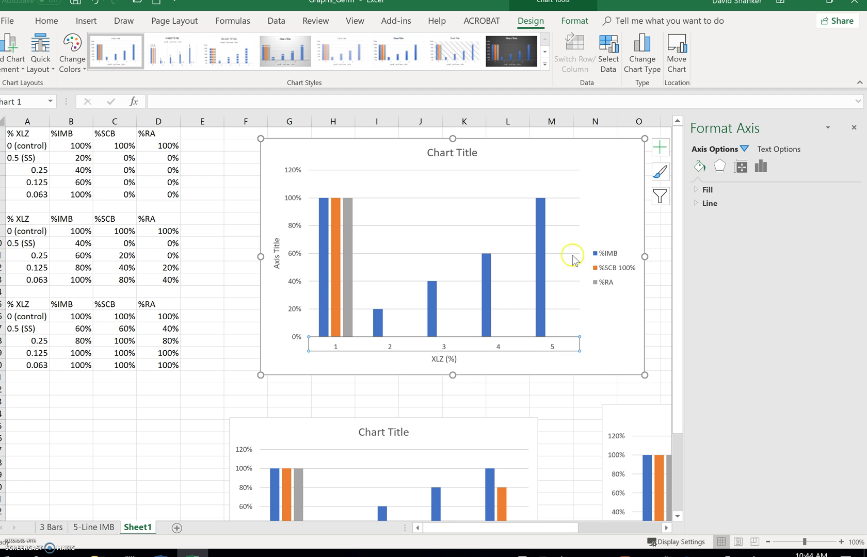
click(608, 52)
click(511, 257)
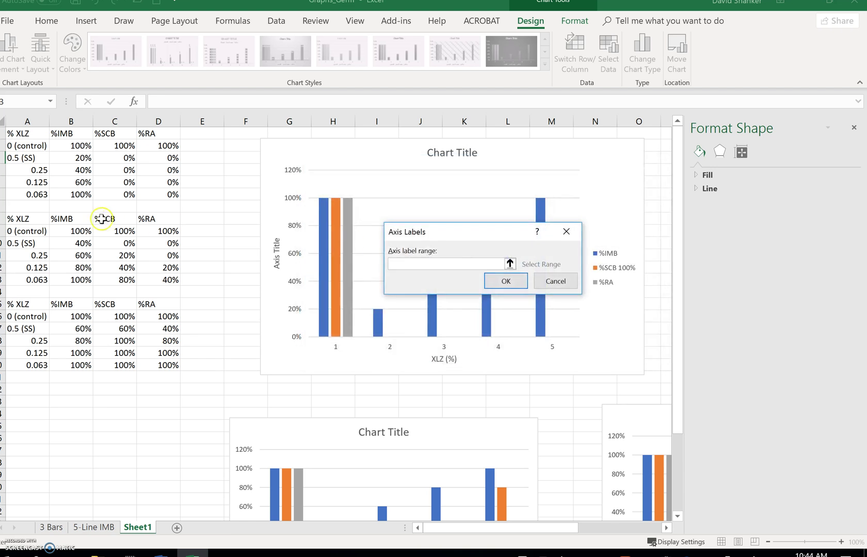
drag(38, 146, 34, 195)
click(511, 280)
click(588, 352)
click(611, 341)
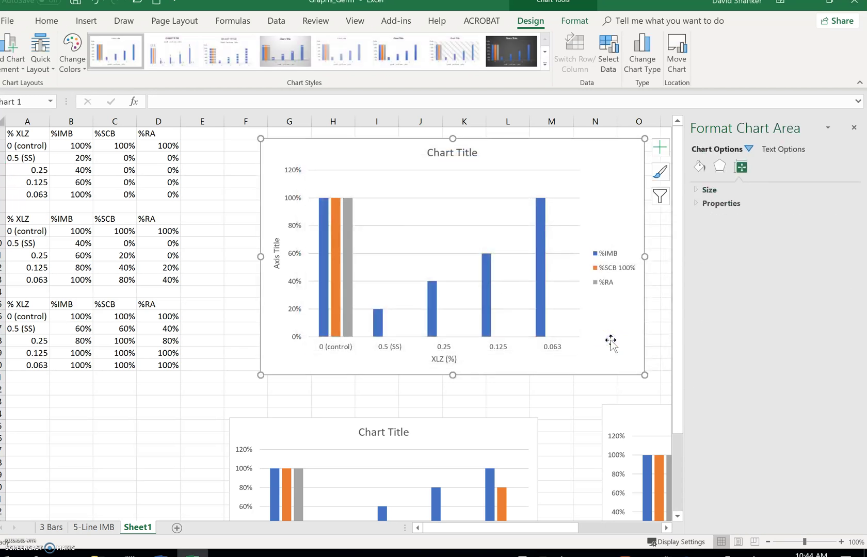
click(337, 360)
Step: Enter 'Germoination Parameter (%)' as the vertical axis title, correcting the mistyped ending
click(276, 251)
triple_click(276, 251)
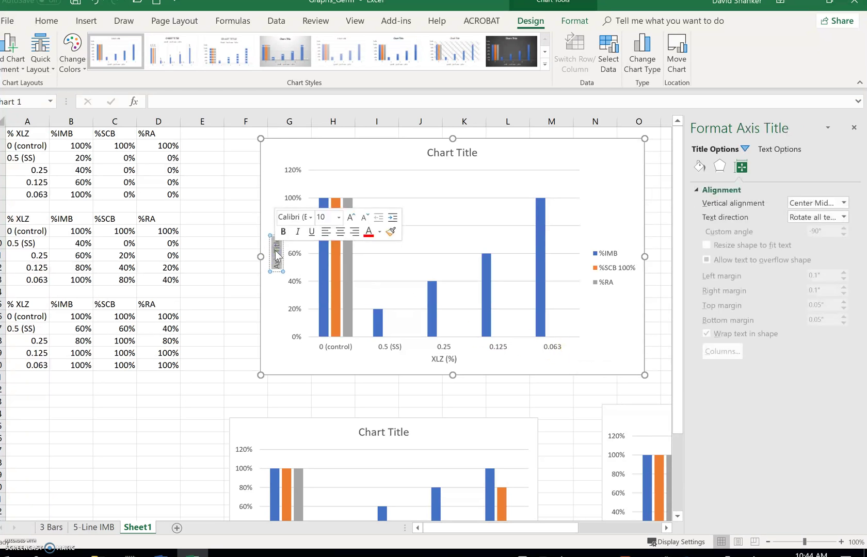
text(Germoinatio)
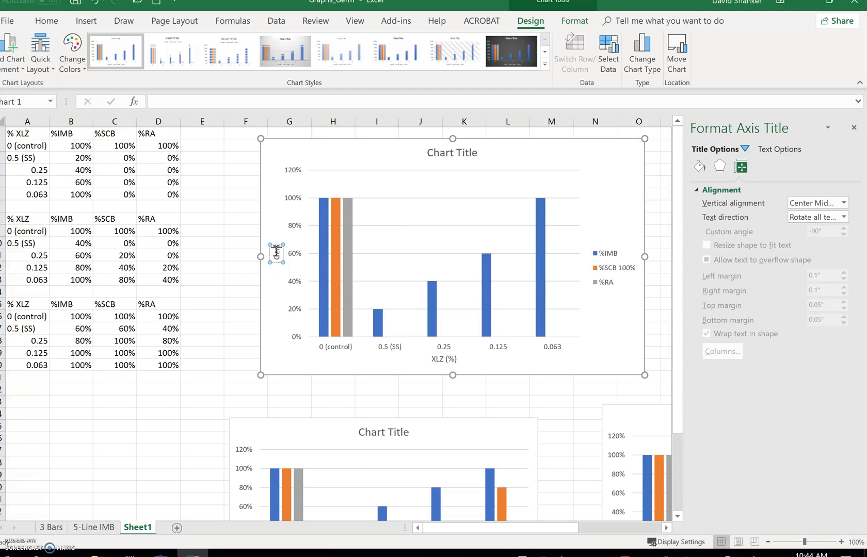
text(n Parameter (5))
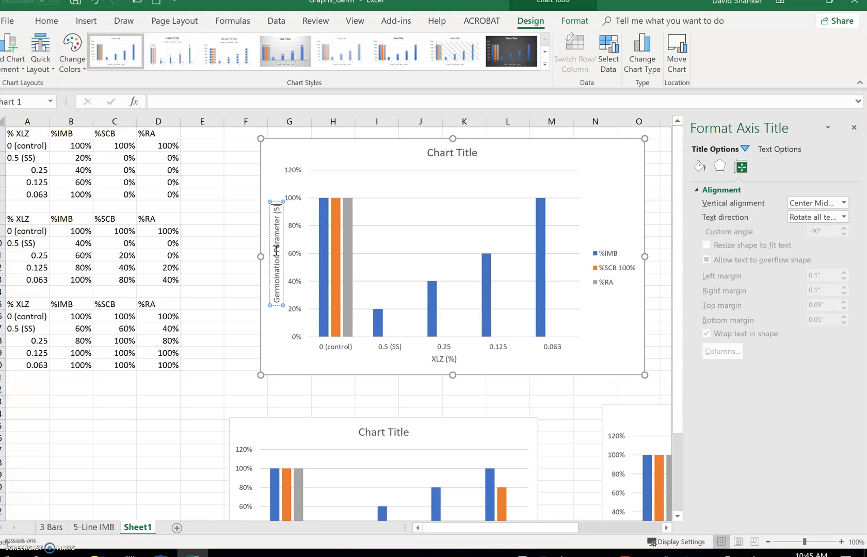
key(BackSpace)
key(BackSpace)
text(8)
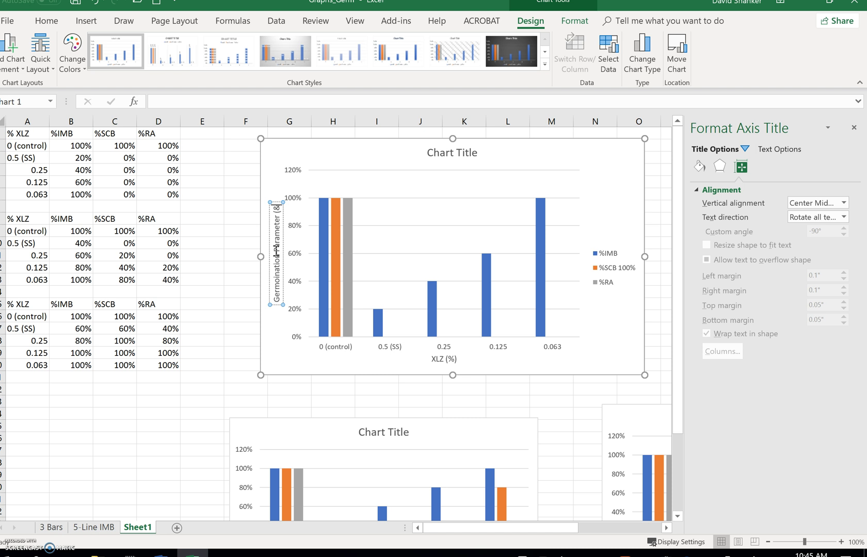
key(BackSpace)
key(BackSpace)
key(BackSpace)
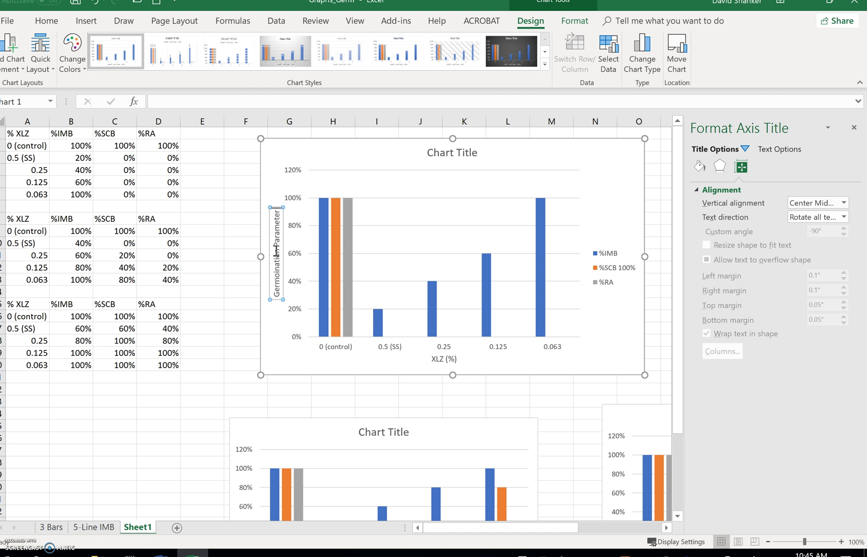
text(%)
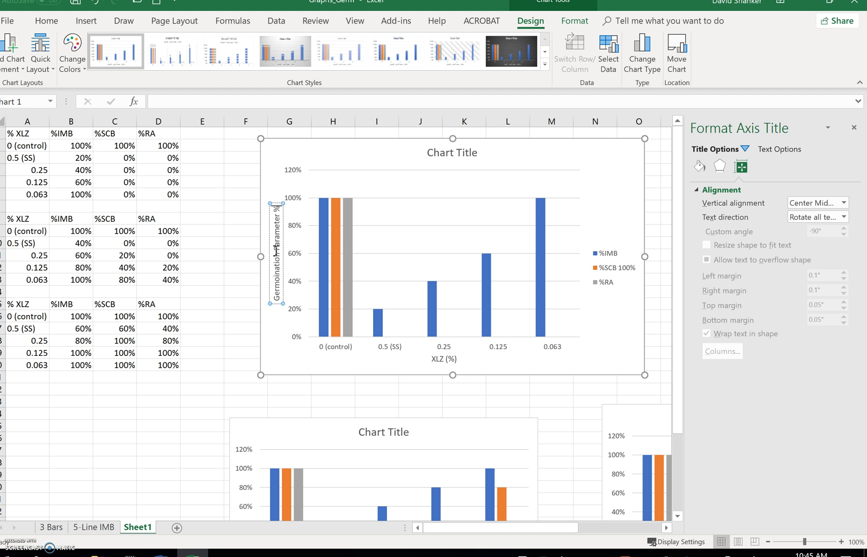
key(BackSpace)
key(BackSpace)
text((%))
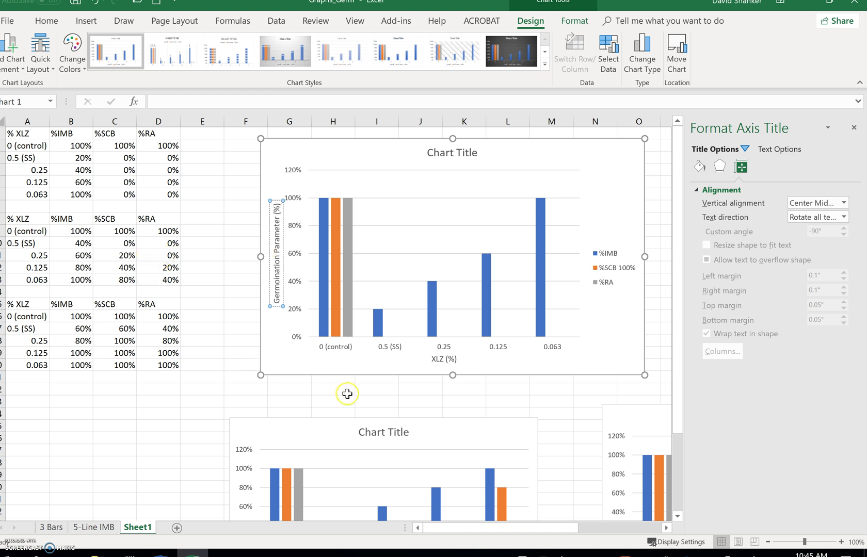
click(230, 391)
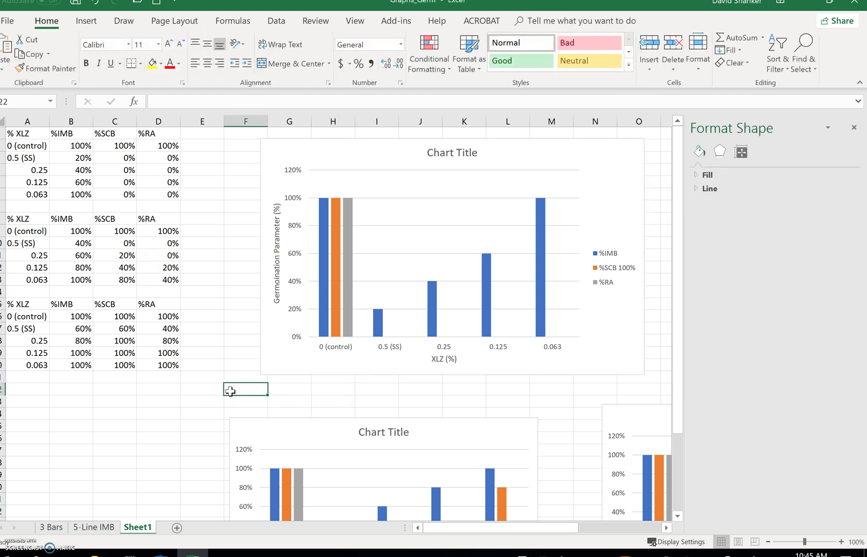
Step: Correct the misspelled word to 'Germination' in the vertical axis title and close the formatting panel
click(277, 277)
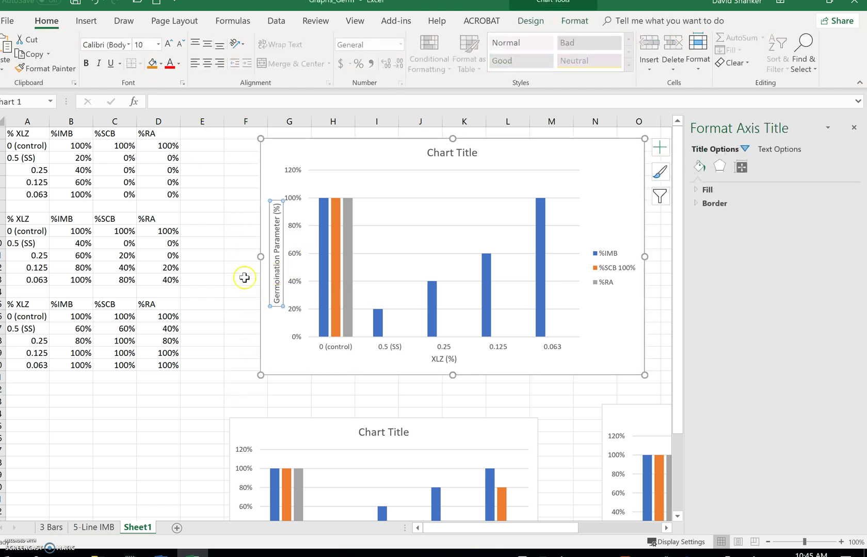
double_click(277, 273)
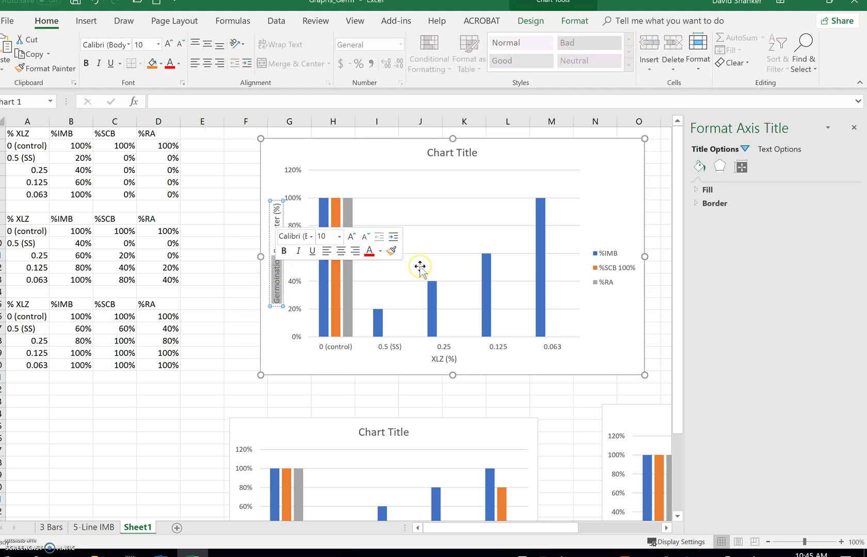
text(Germination)
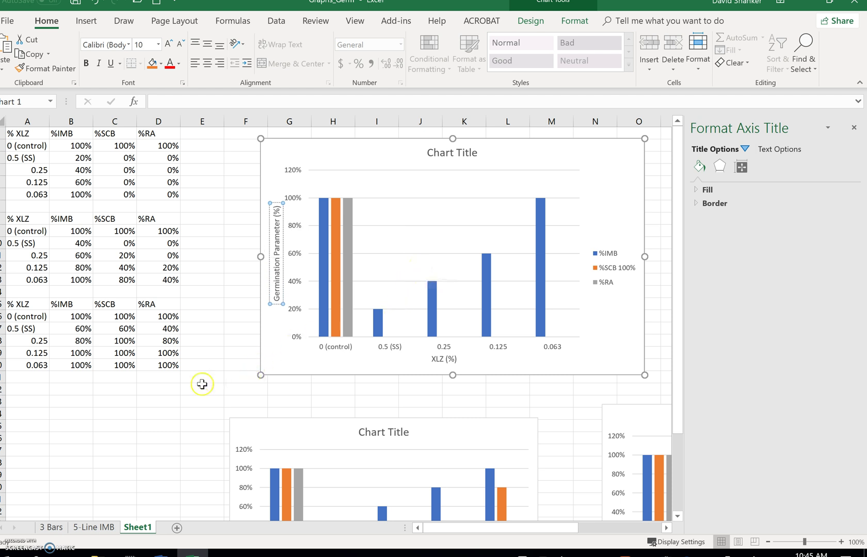
click(202, 388)
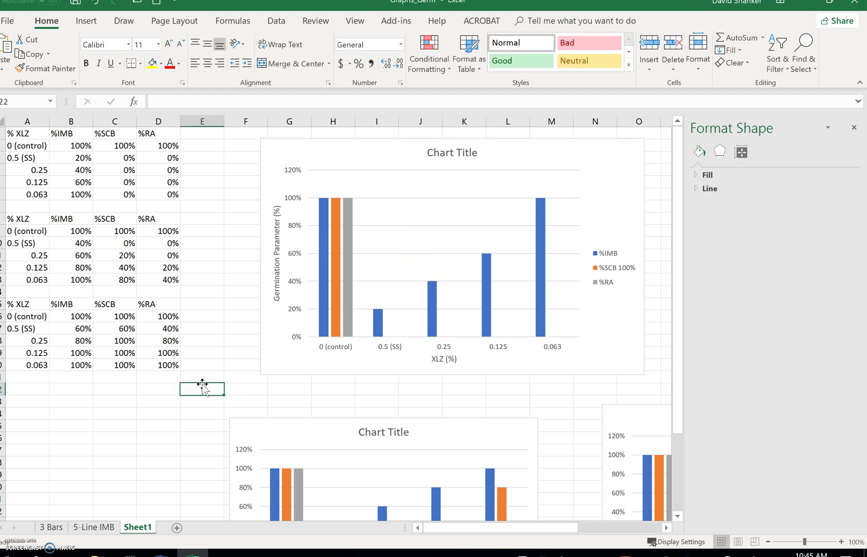
scroll(421, 349, down, 6)
scroll(421, 349, up, 5)
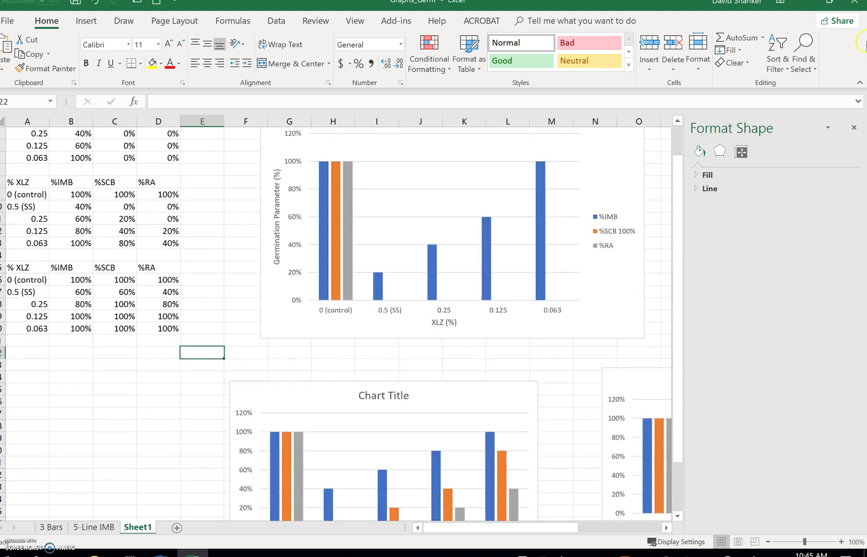
click(853, 128)
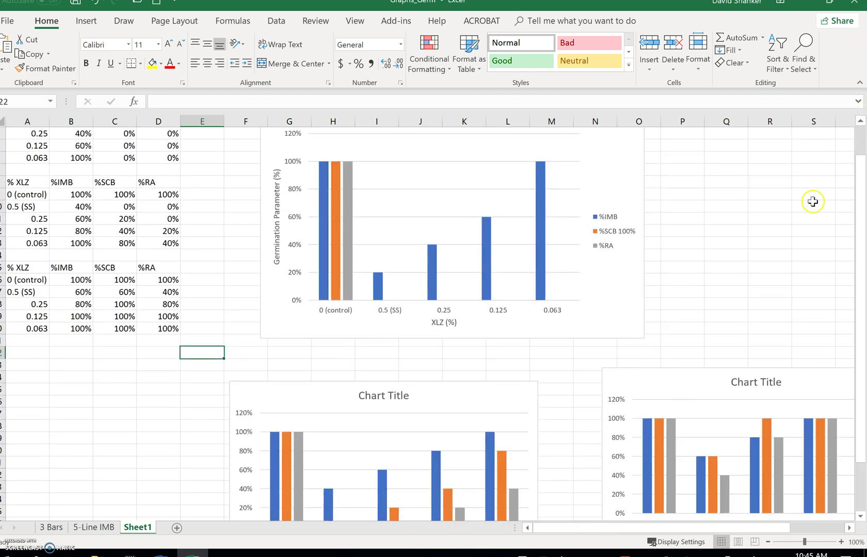
scroll(787, 257, up, 1)
Step: Select the whole 'Chart Title' placeholder text on the first chart
click(447, 150)
double_click(447, 152)
drag(427, 153, 448, 153)
triple_click(448, 152)
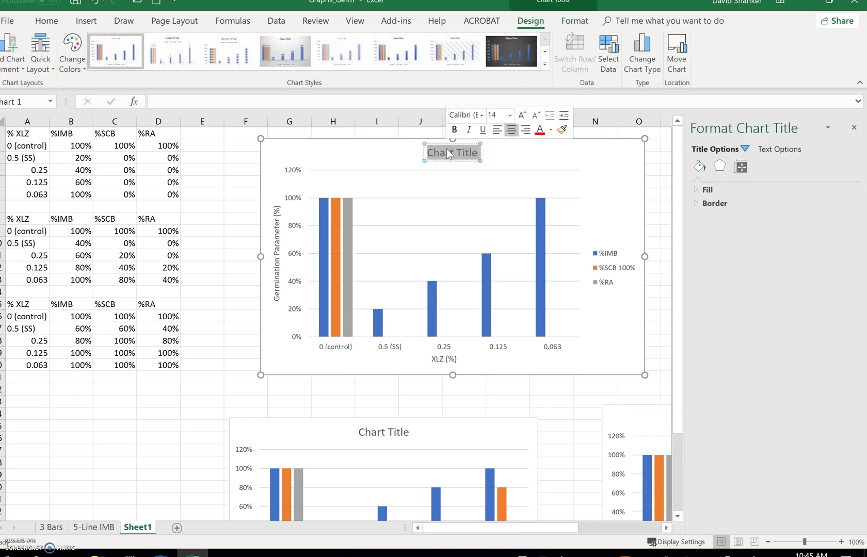
Step: Copy the Data Table #1 heading, 'The Effect of…' through 'Exp Day #1, Data Day #1', from Word
click(161, 551)
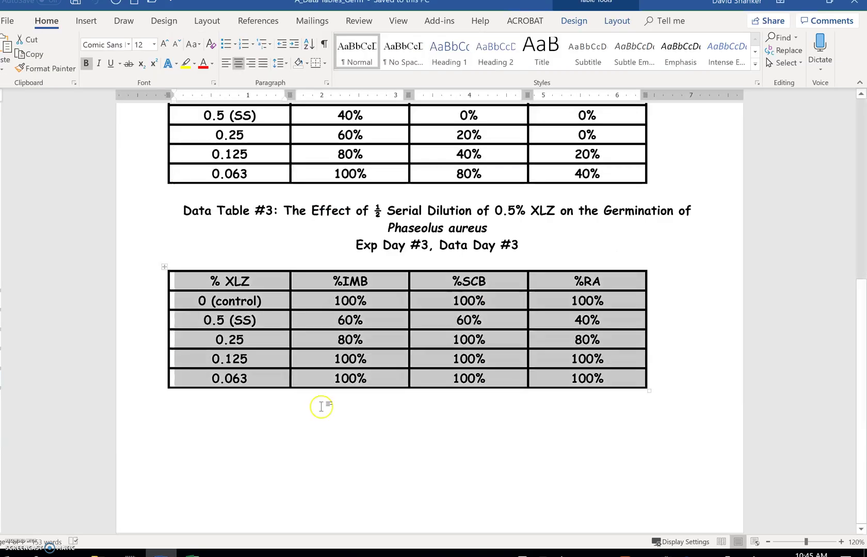
scroll(470, 289, up, 6)
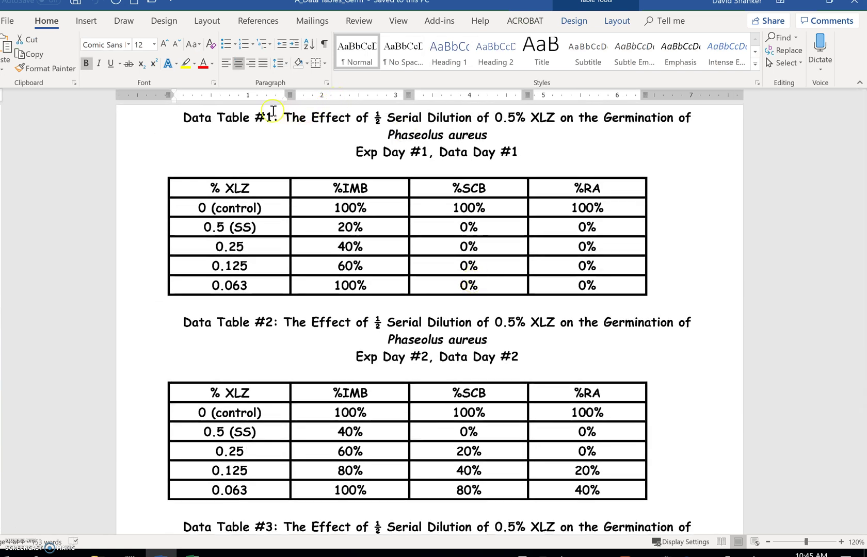
drag(285, 118, 699, 168)
right_click(444, 120)
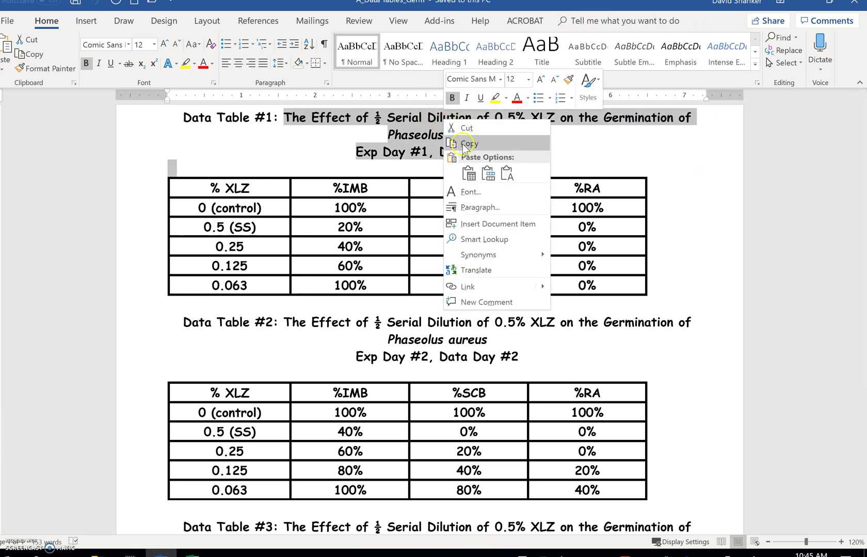
click(467, 144)
click(192, 551)
Step: Paste the Data Table #1 heading as the top chart's title and reshape the chart narrower and taller
click(450, 153)
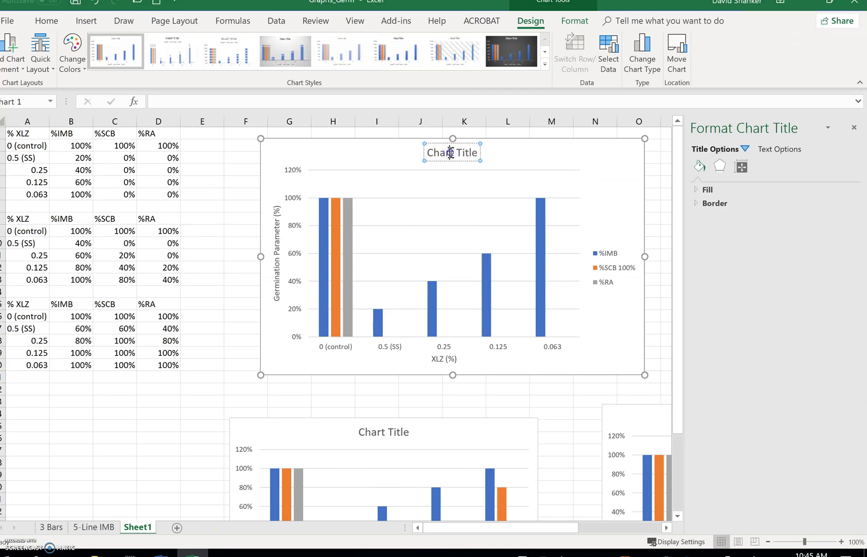
triple_click(450, 153)
key(ctrl+v)
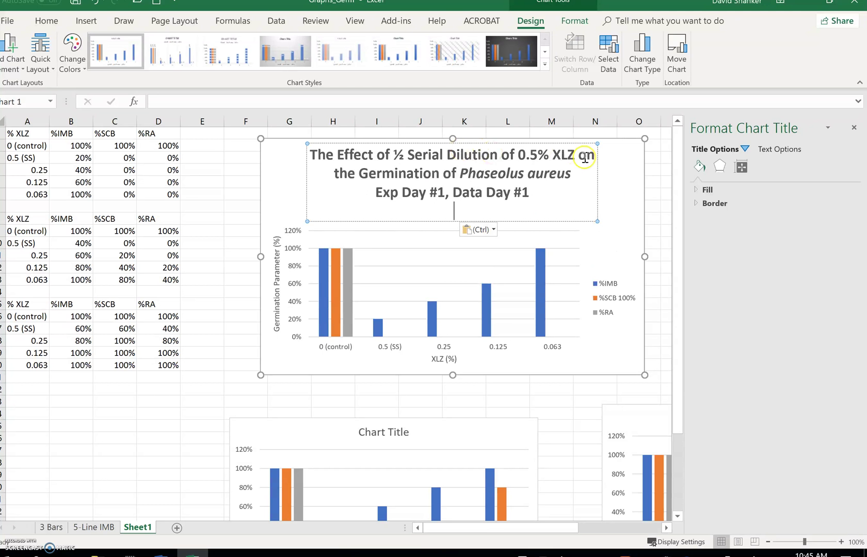
click(617, 162)
click(494, 190)
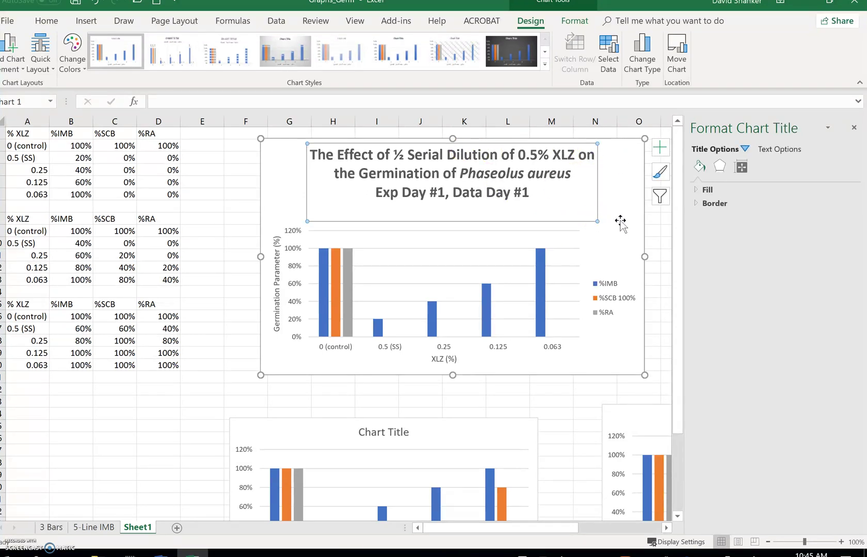
click(616, 335)
drag(644, 375, 586, 405)
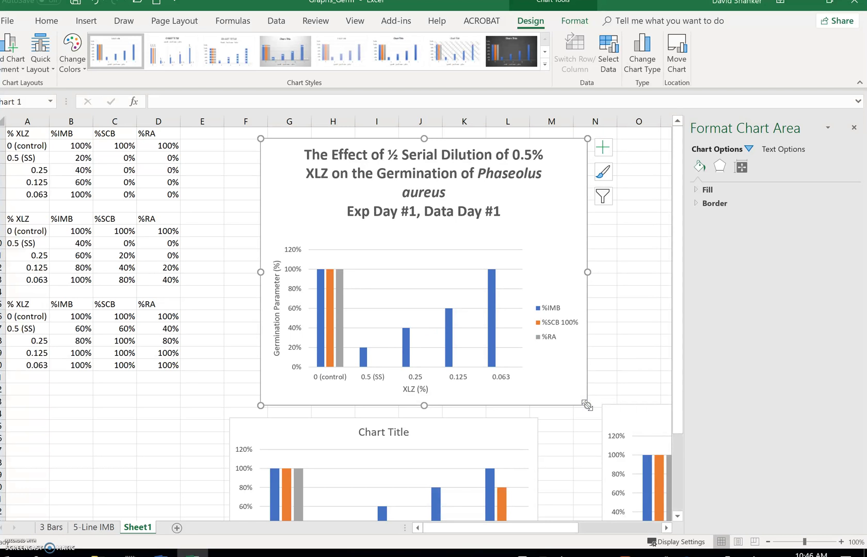
Step: On the 3 Bars sheet, stretch the Exp Day #3 chart taller and slightly wider
click(52, 527)
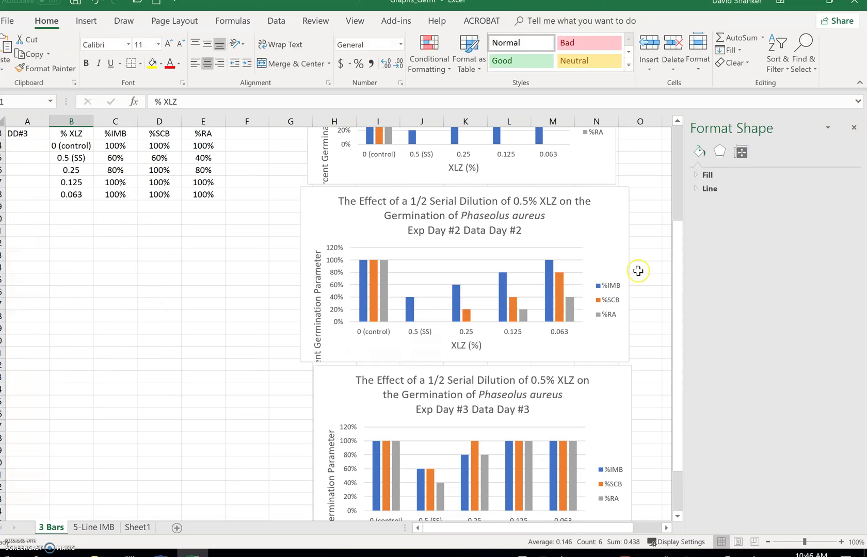
scroll(640, 270, down, 5)
click(630, 369)
drag(631, 368, 638, 445)
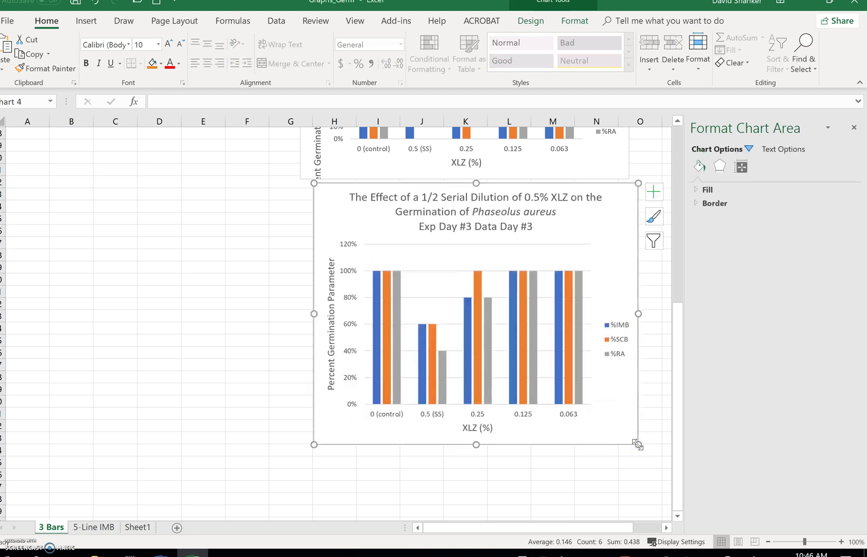
scroll(638, 445, up, 6)
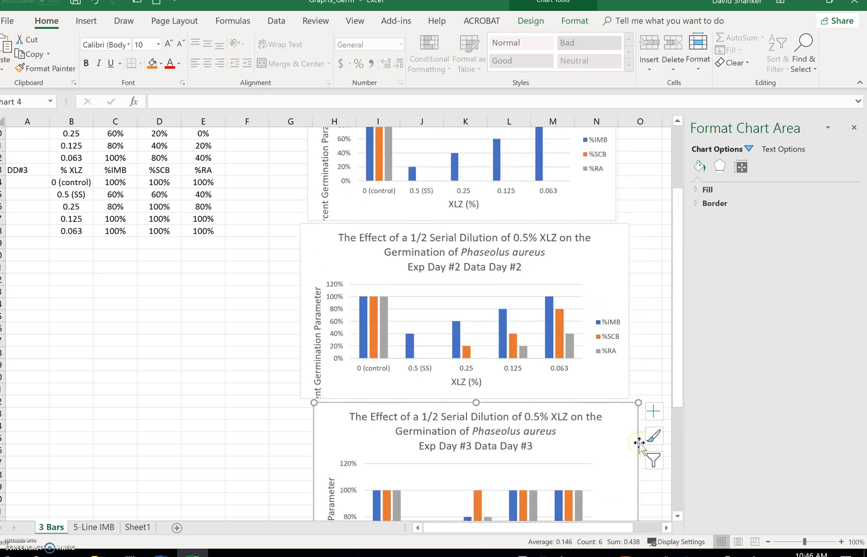
scroll(638, 445, up, 3)
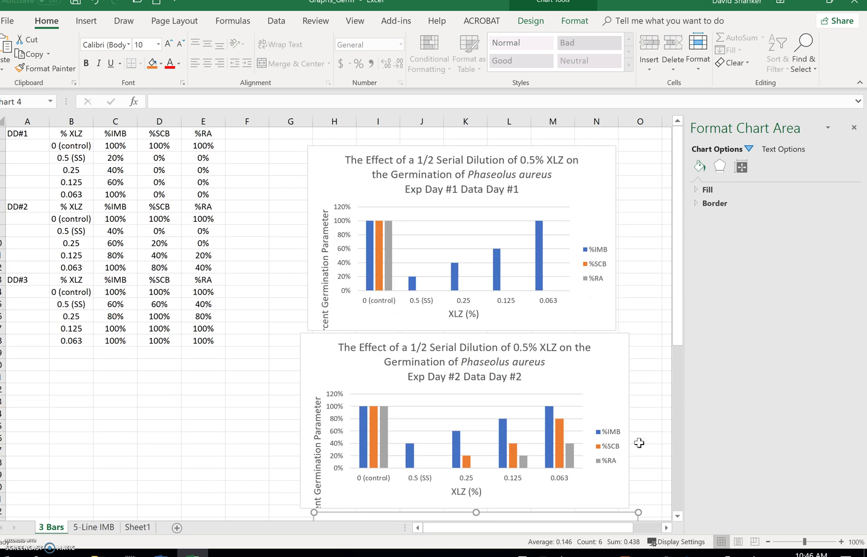
scroll(639, 443, down, 4)
scroll(639, 443, down, 4)
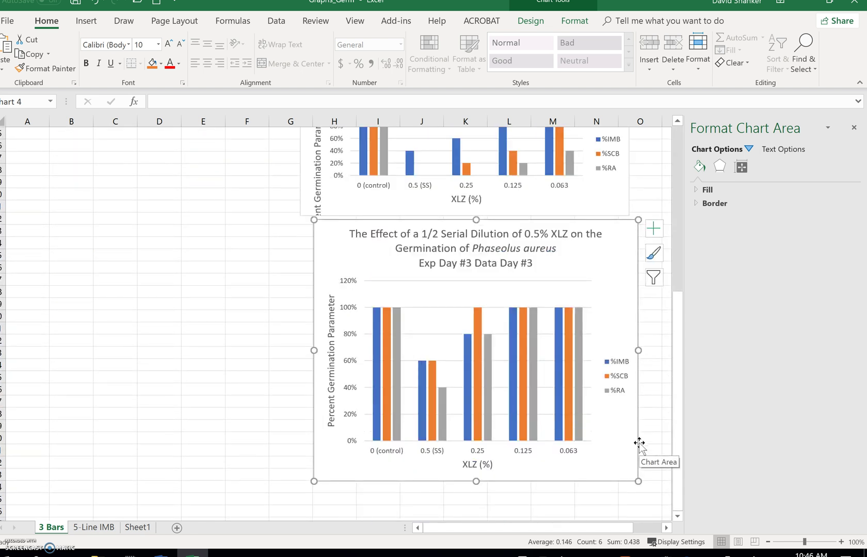